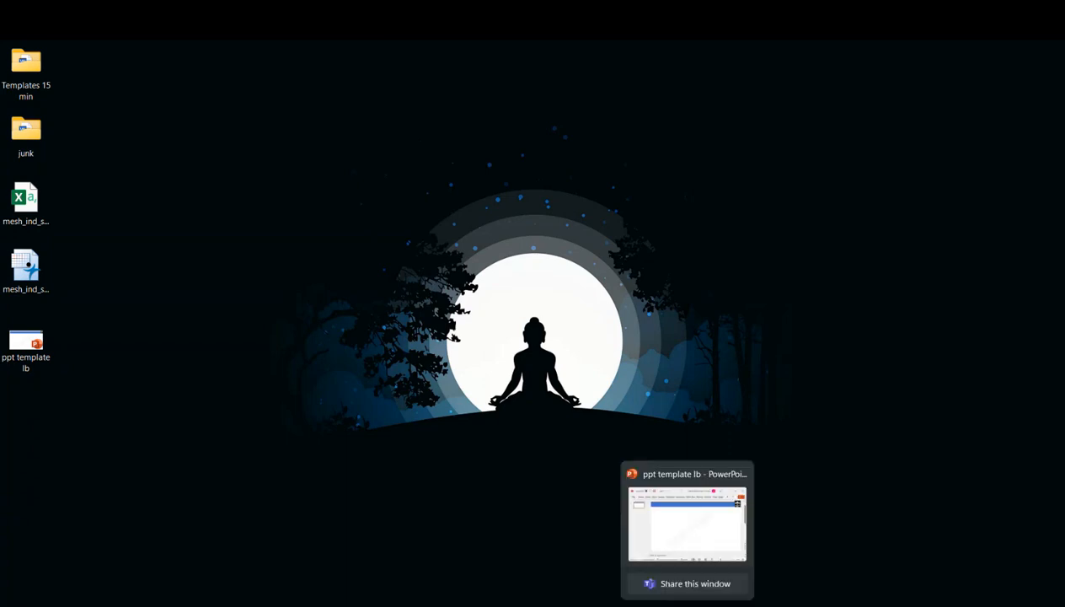
# - Bring the ppt template lb PowerPoint window and the OBS window onto the desktop
pyautogui.click(691, 604)
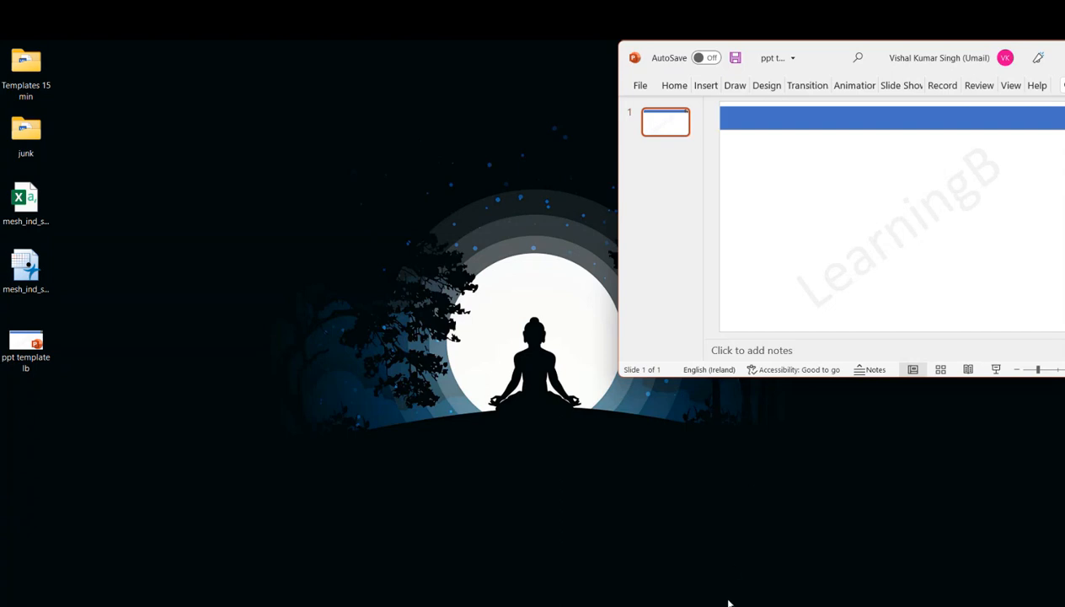
pyautogui.click(700, 602)
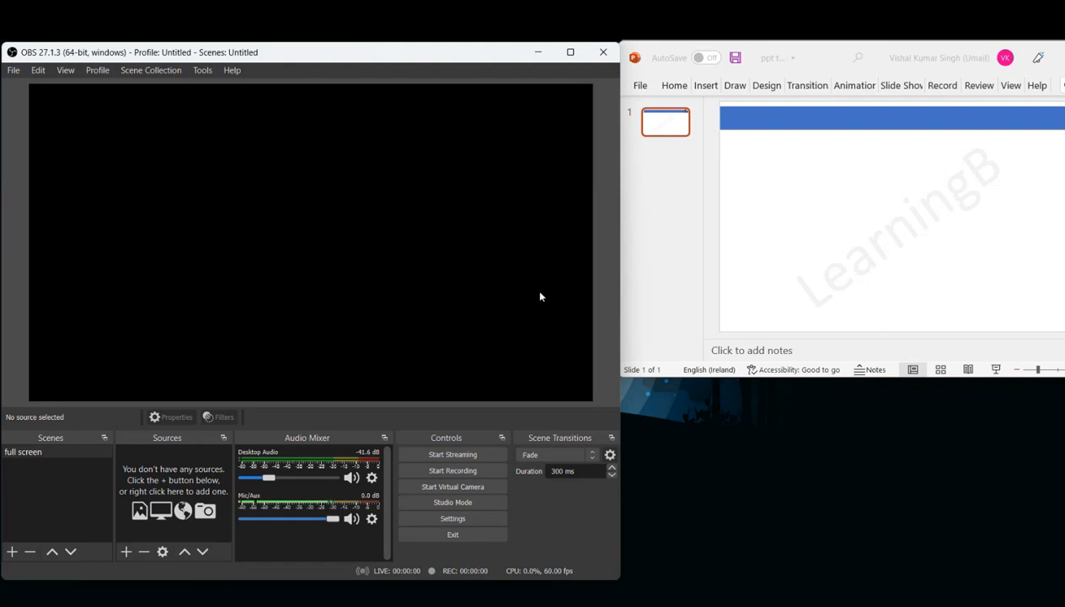
# - Search the installed apps for zoom and launch Zoom
pyautogui.click(384, 604)
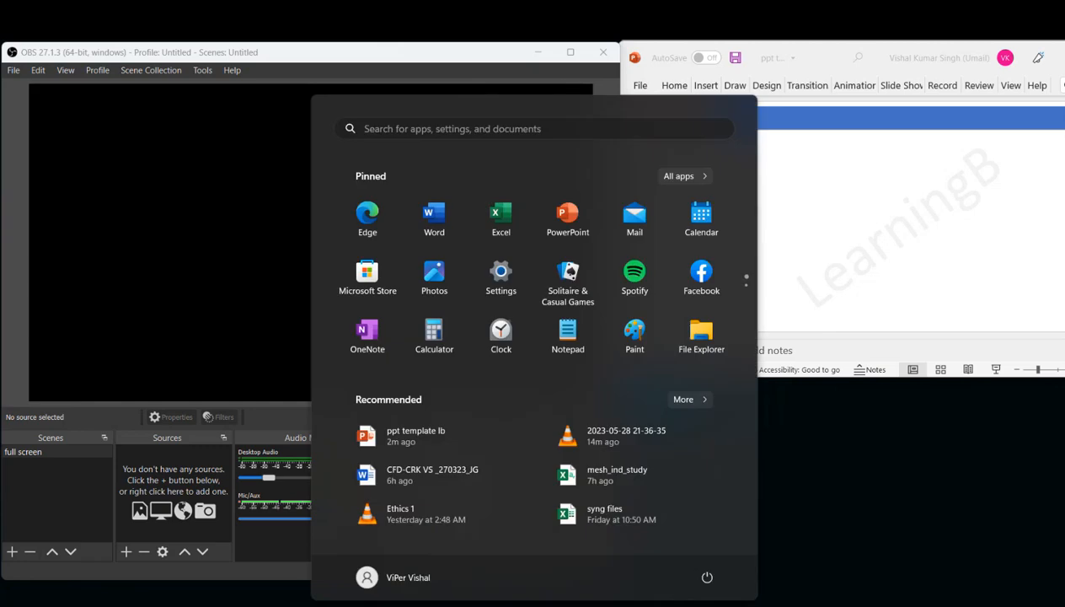
pyautogui.click(386, 127)
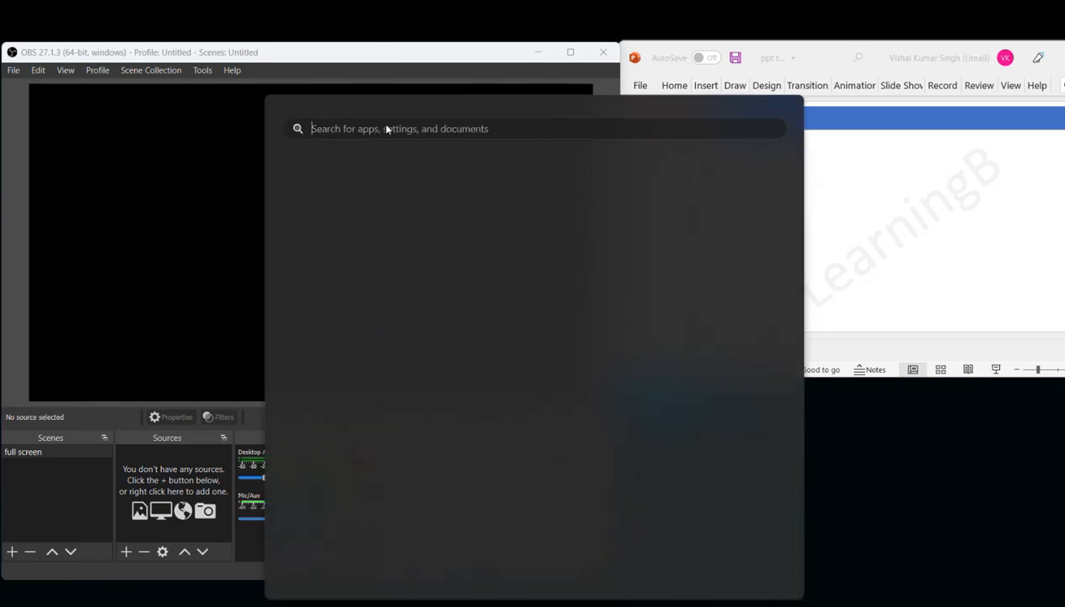
pyautogui.write('zoom')
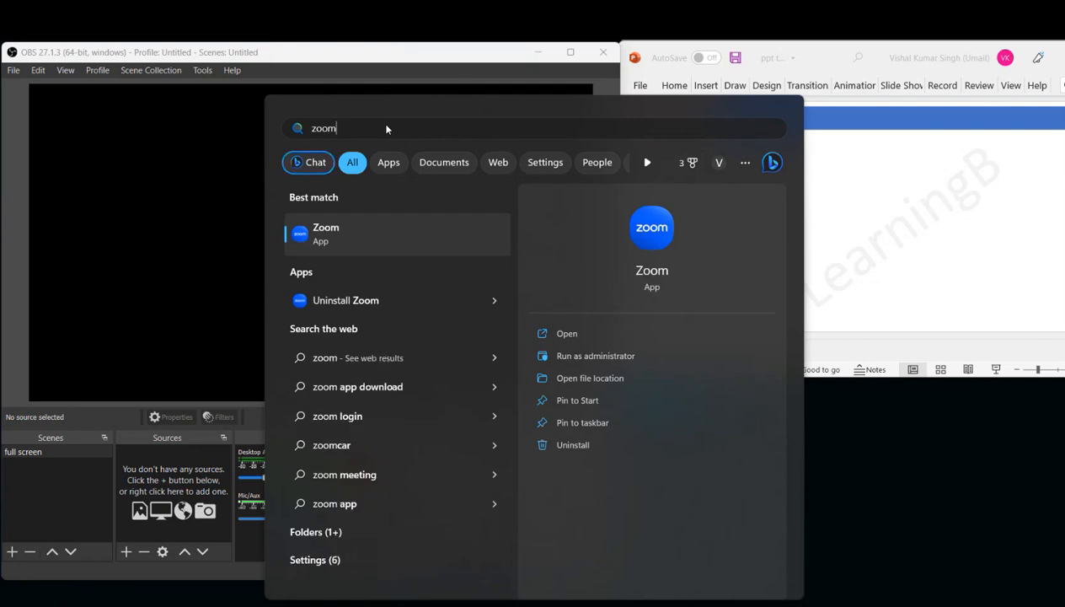
pyautogui.press('Return')
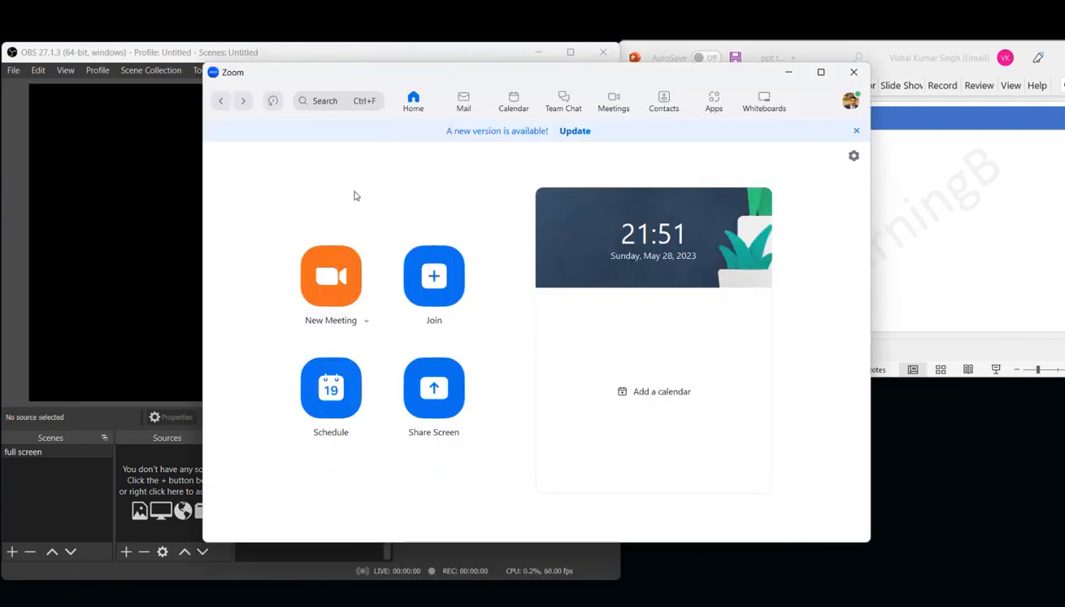
# - In Zoom's Background & Effects settings, compare no background with plain green, apply the plain green virtual background, and close the settings
pyautogui.click(854, 158)
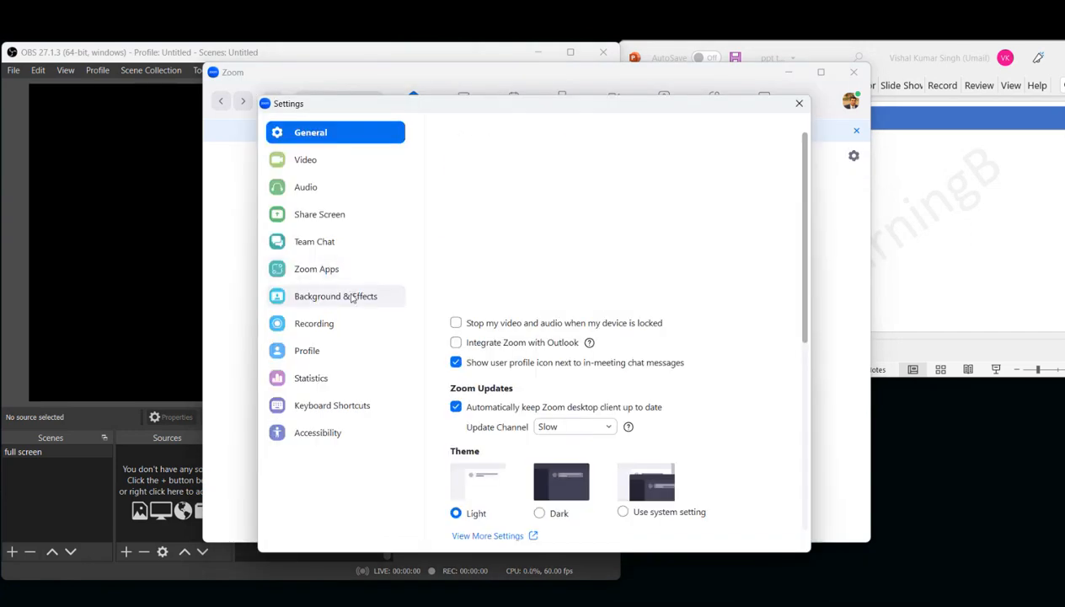
pyautogui.click(353, 298)
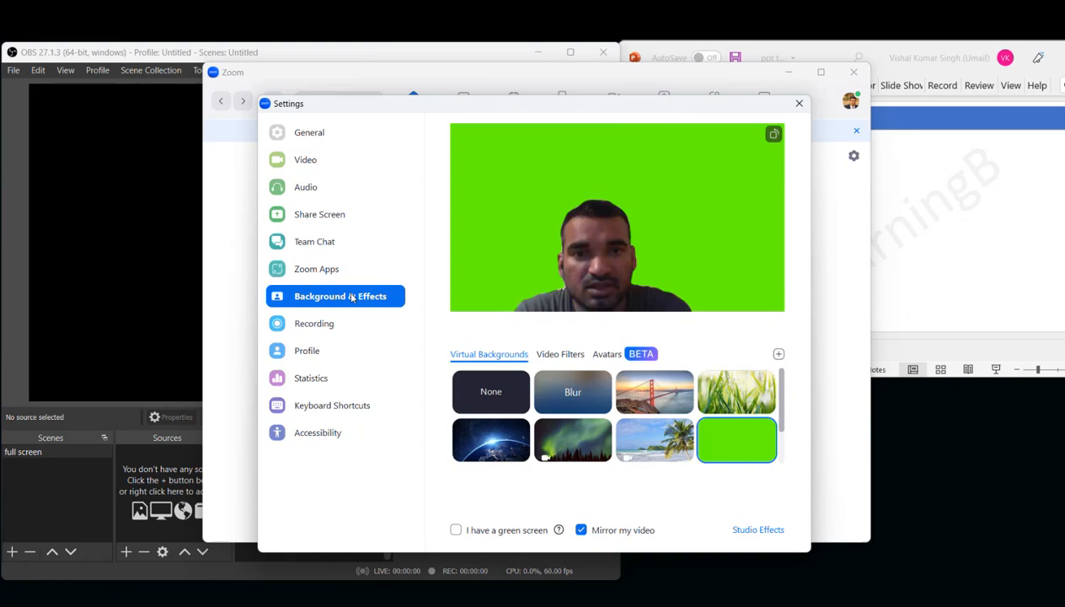
pyautogui.click(504, 394)
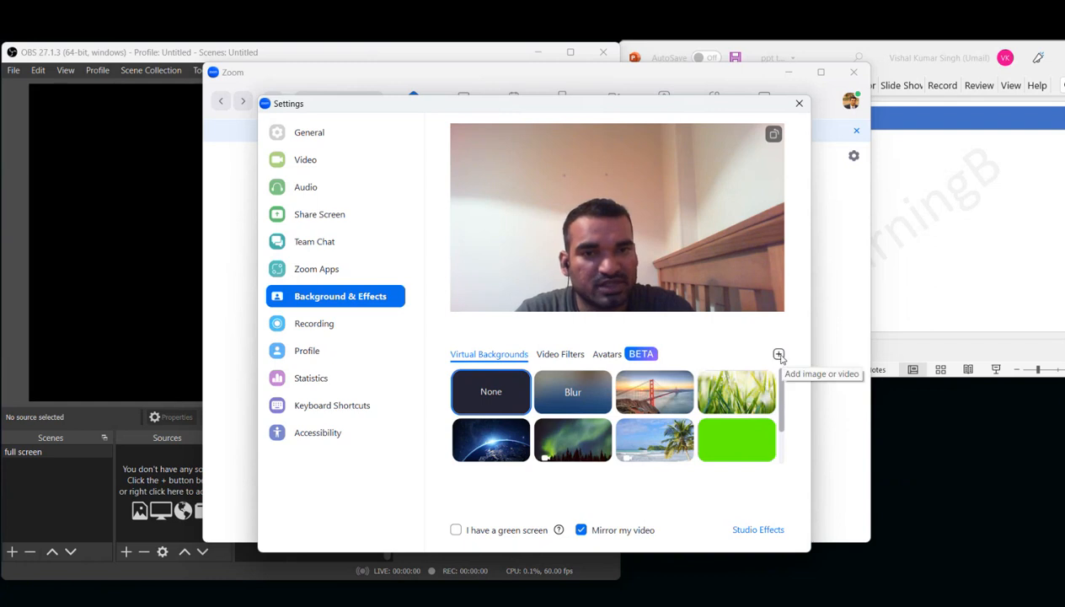
pyautogui.click(731, 447)
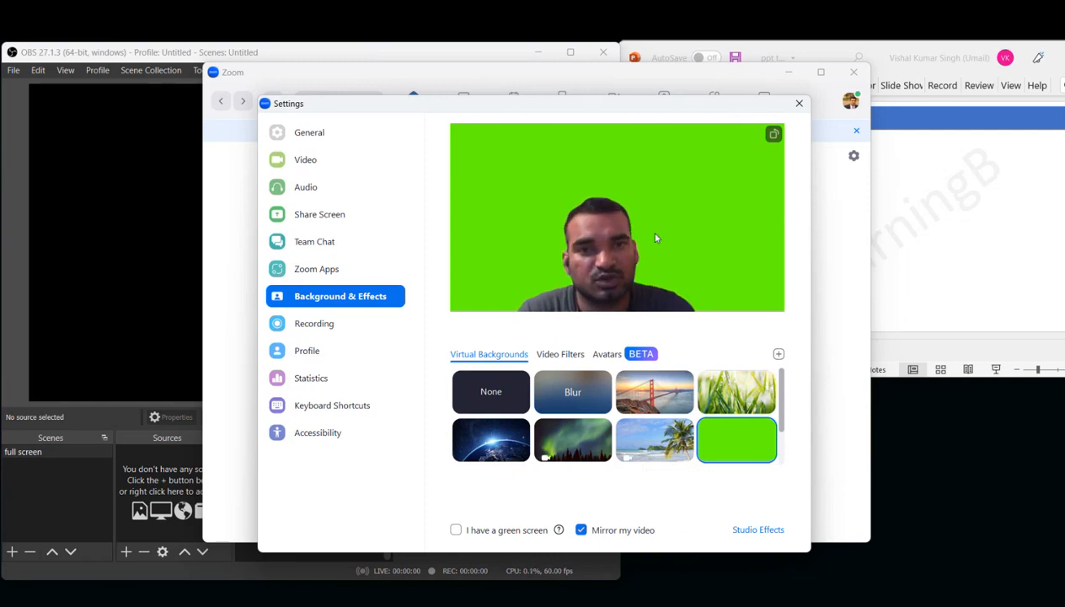
pyautogui.click(799, 104)
# - Start a new Zoom meeting without joining audio, close the Zoom home window, and move the meeting window mostly off-screen
pyautogui.click(317, 291)
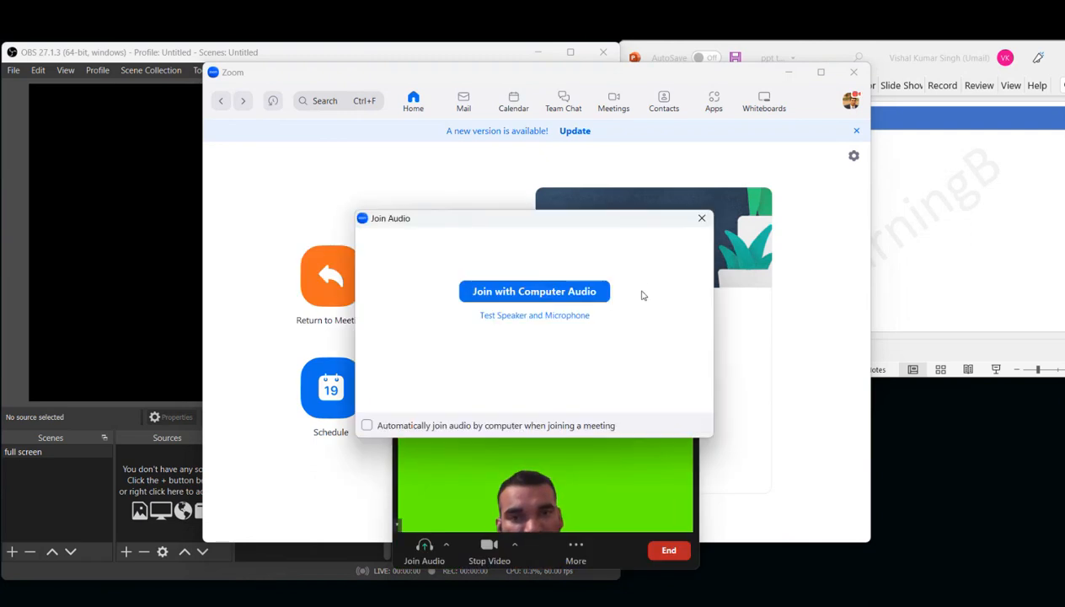
pyautogui.click(701, 218)
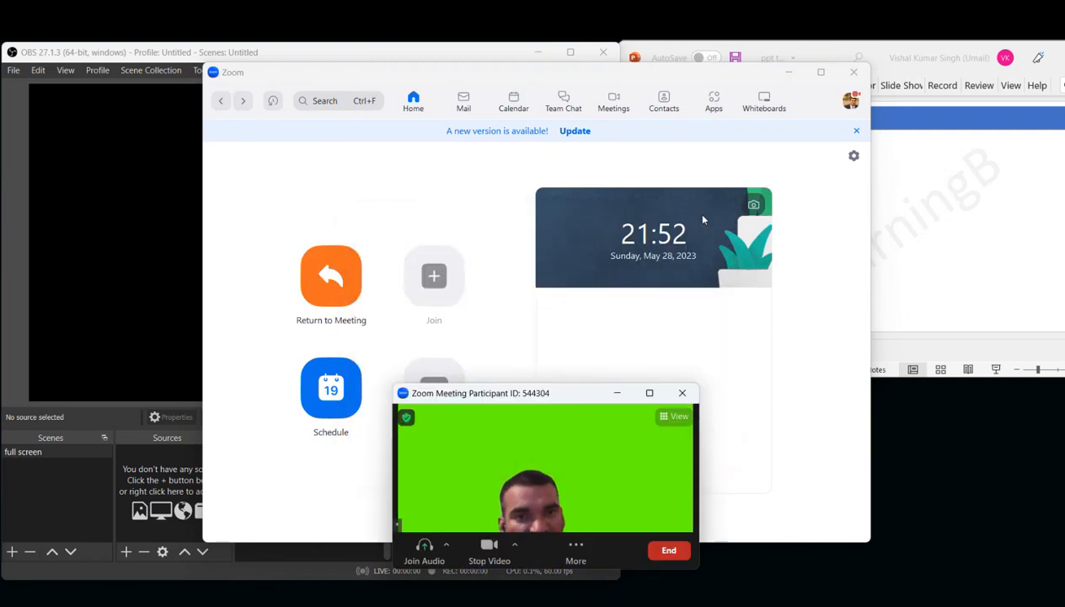
pyautogui.click(856, 75)
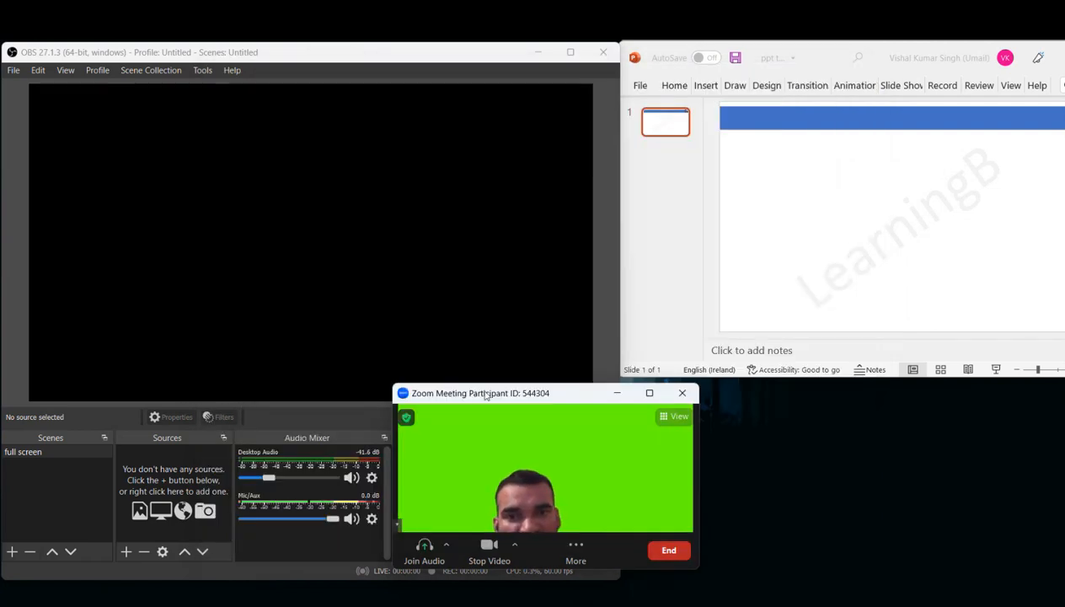
pyautogui.moveTo(485, 396); pyautogui.dragTo(992, 606)
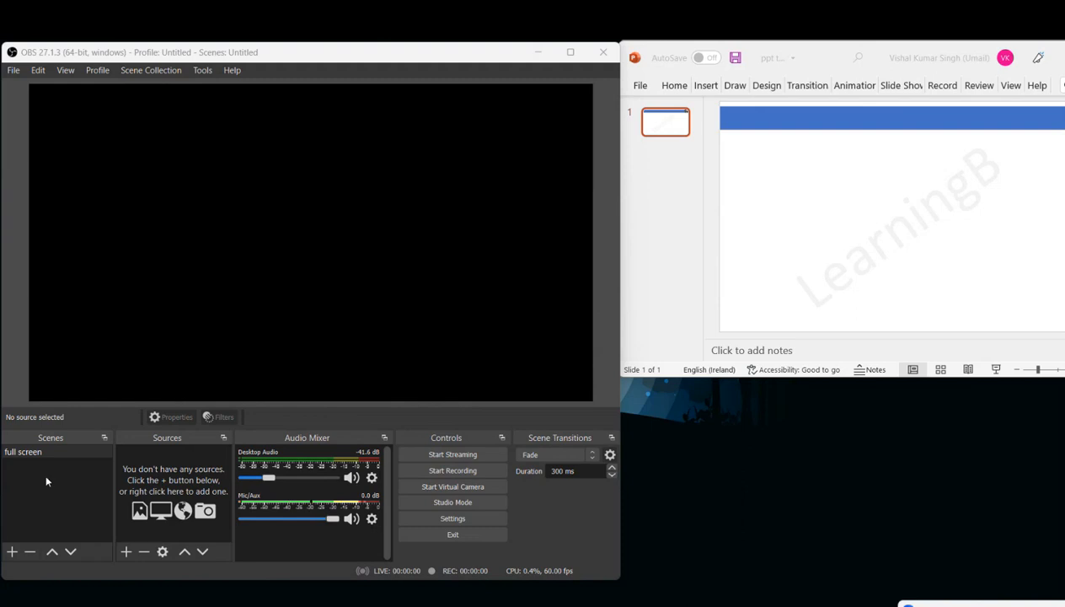
# - Add a new OBS scene named video
pyautogui.click(11, 551)
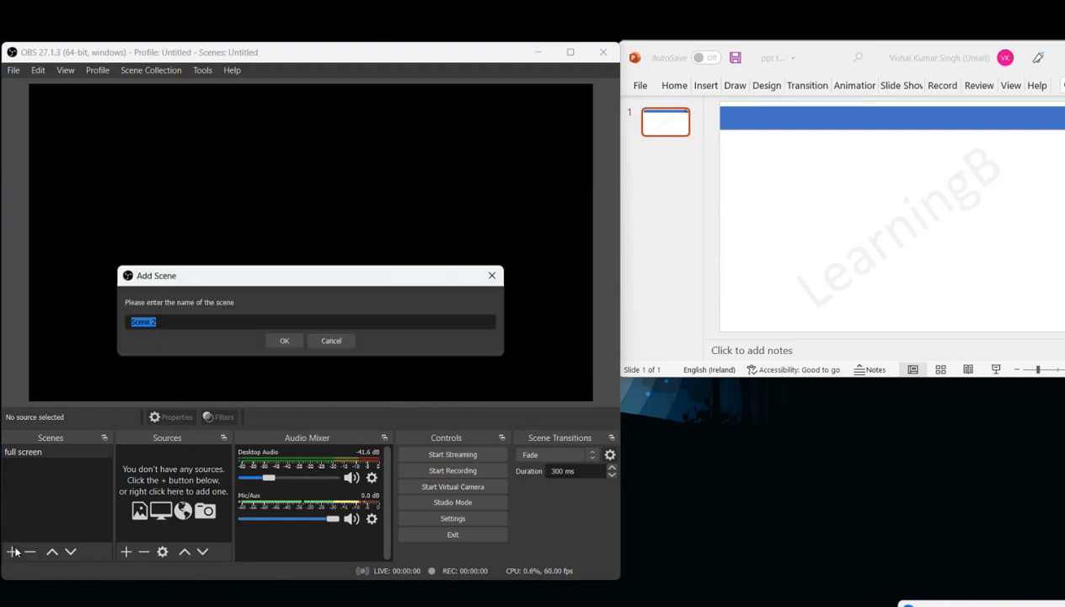
pyautogui.write('video')
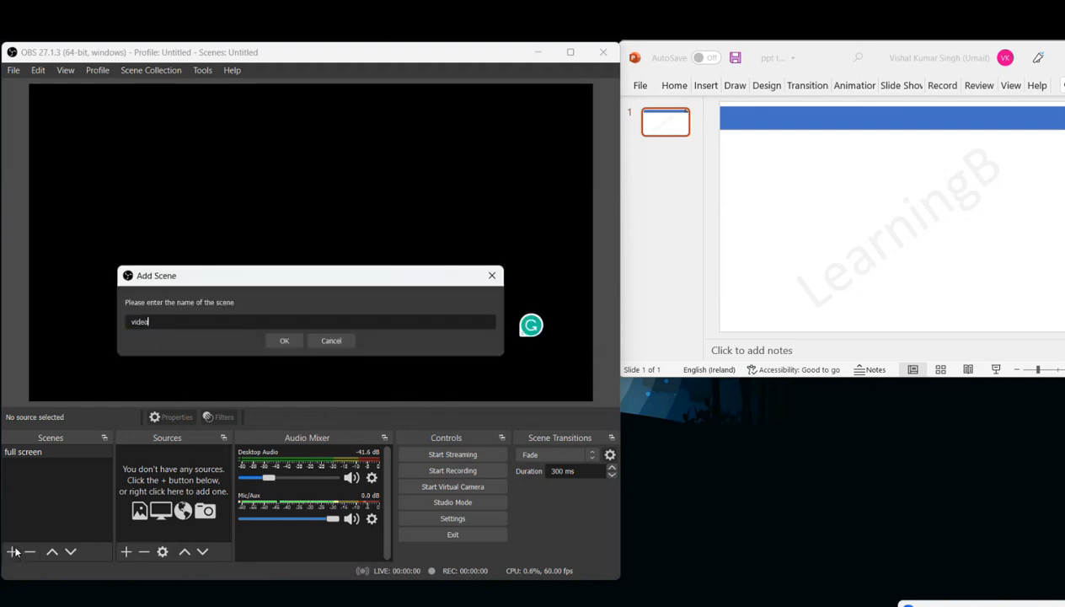
pyautogui.press('Return')
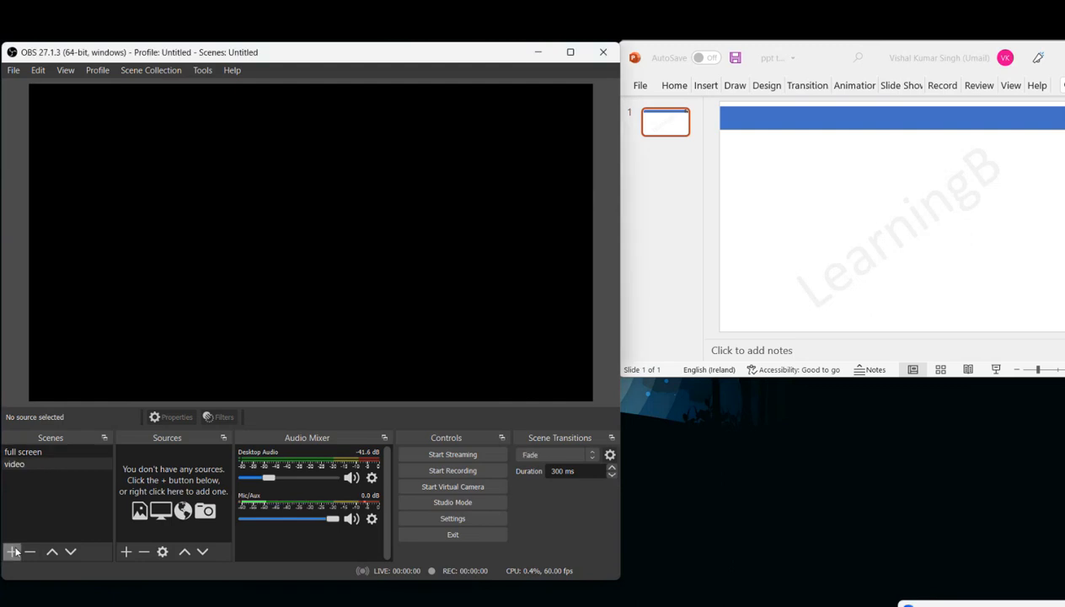
# - Add a Window Capture source with the default name that captures the ppt template lb PowerPoint window
pyautogui.click(127, 552)
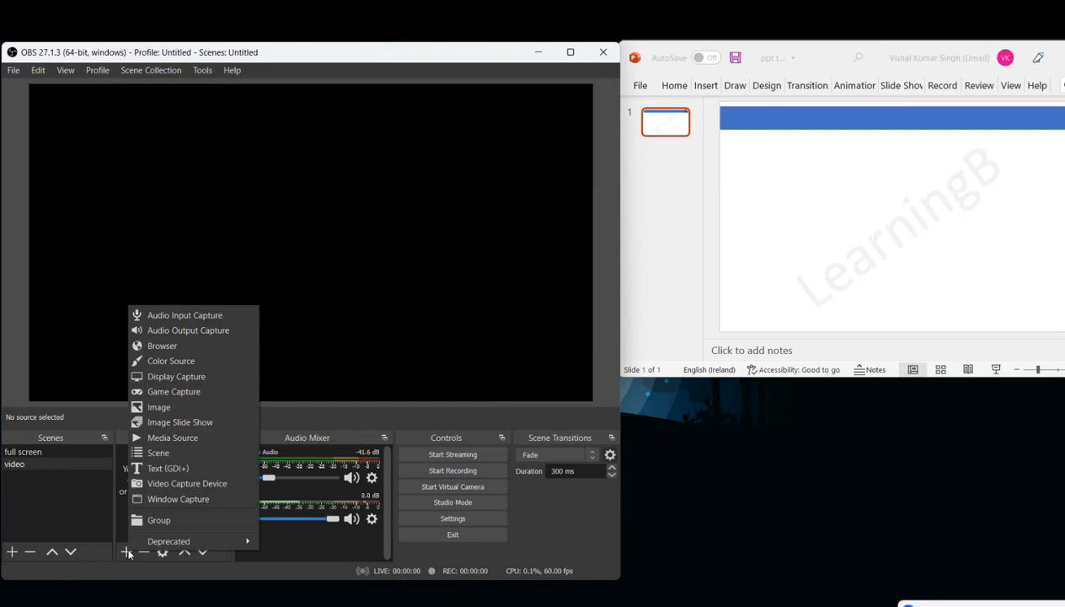
pyautogui.click(206, 500)
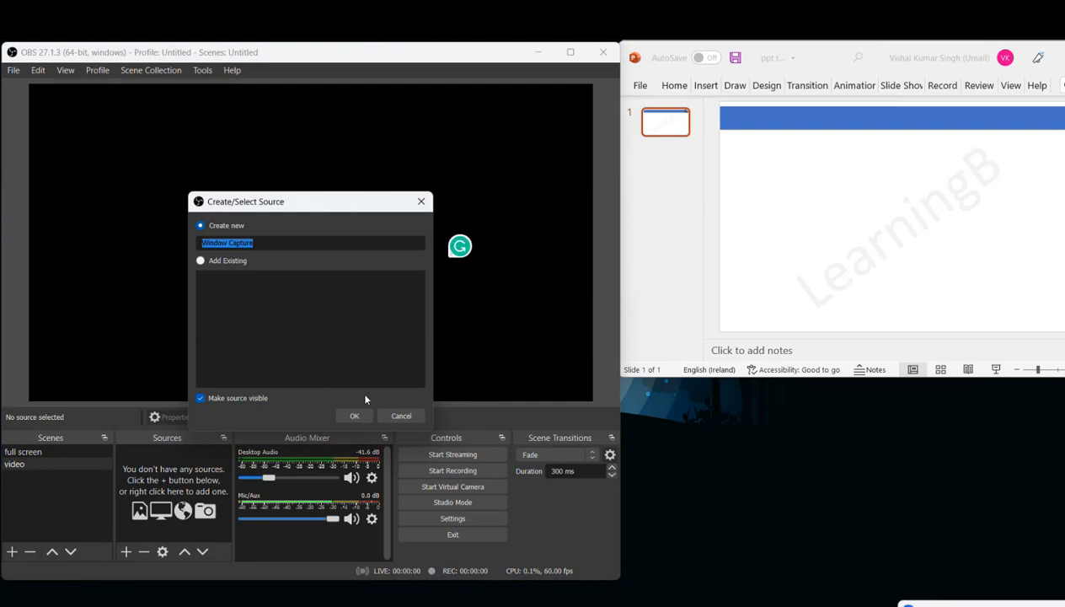
pyautogui.click(354, 416)
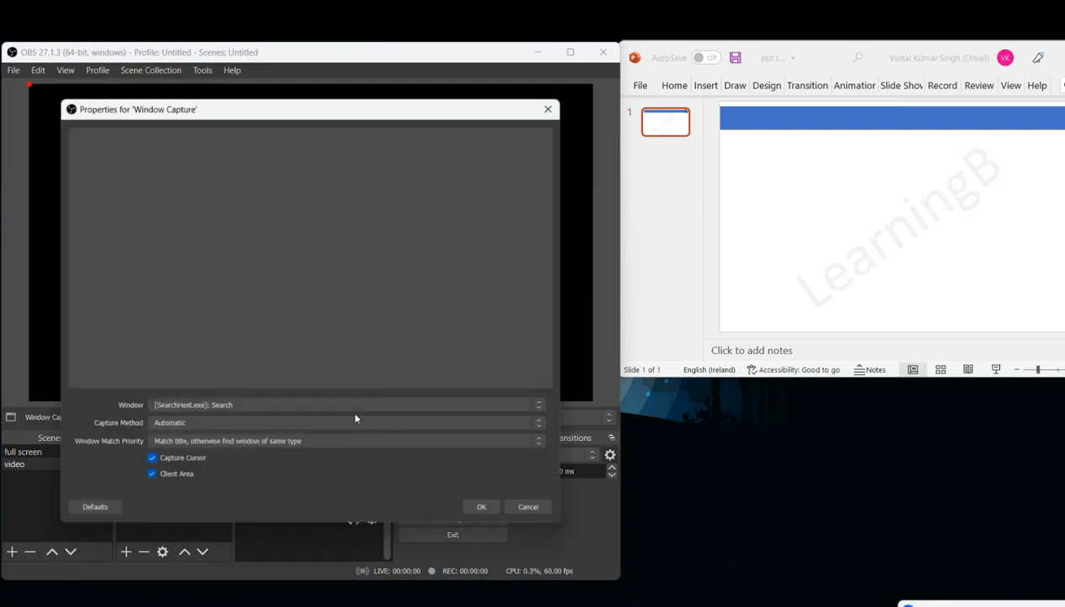
pyautogui.click(294, 406)
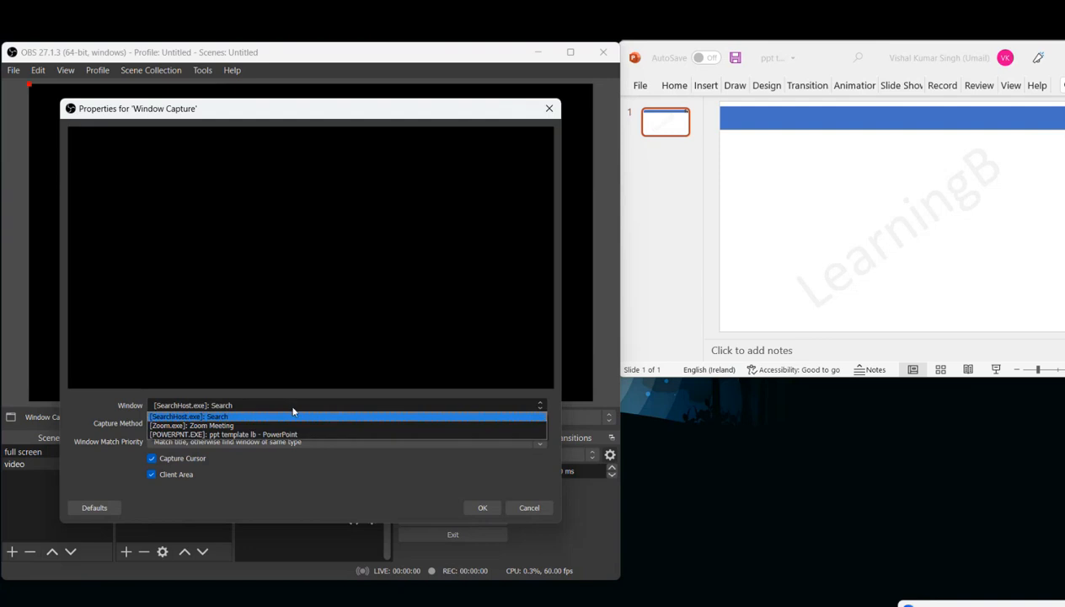
pyautogui.click(252, 435)
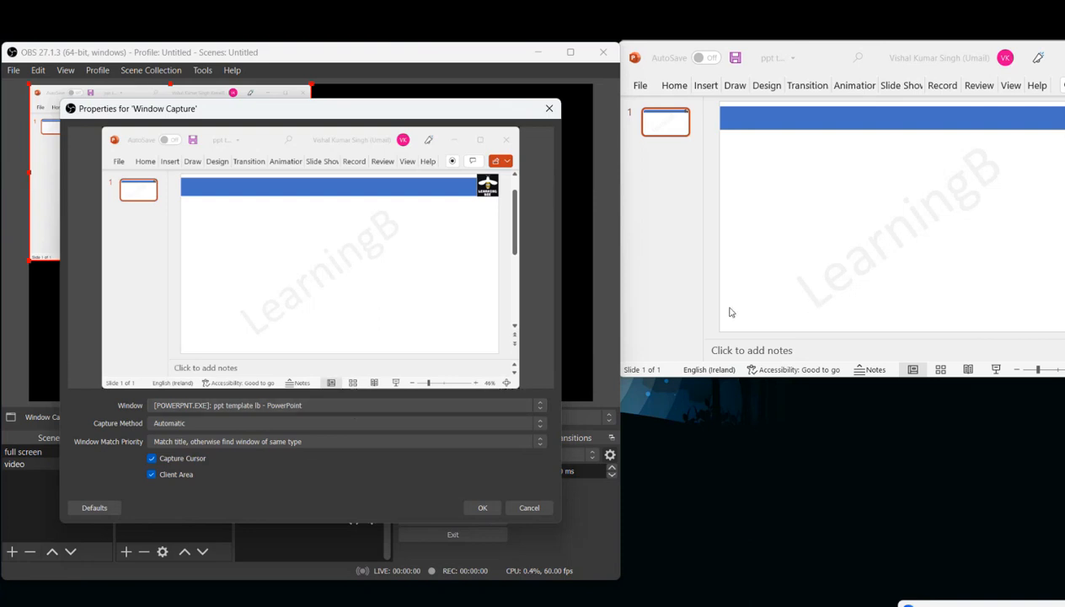
pyautogui.click(483, 509)
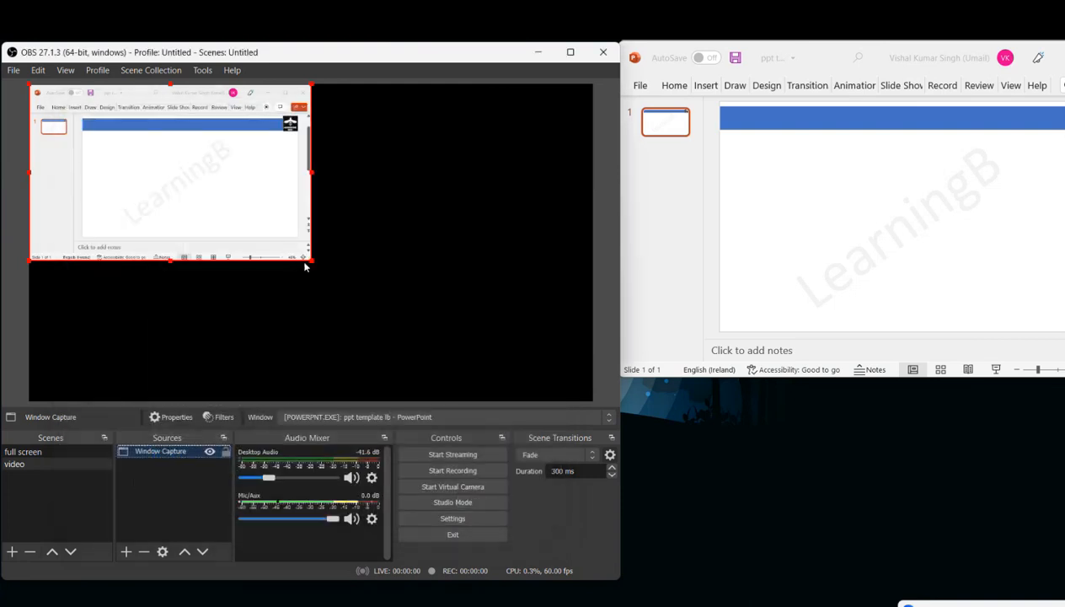
# - Remove the Window Capture source from the video scene
pyautogui.rightClick(155, 455)
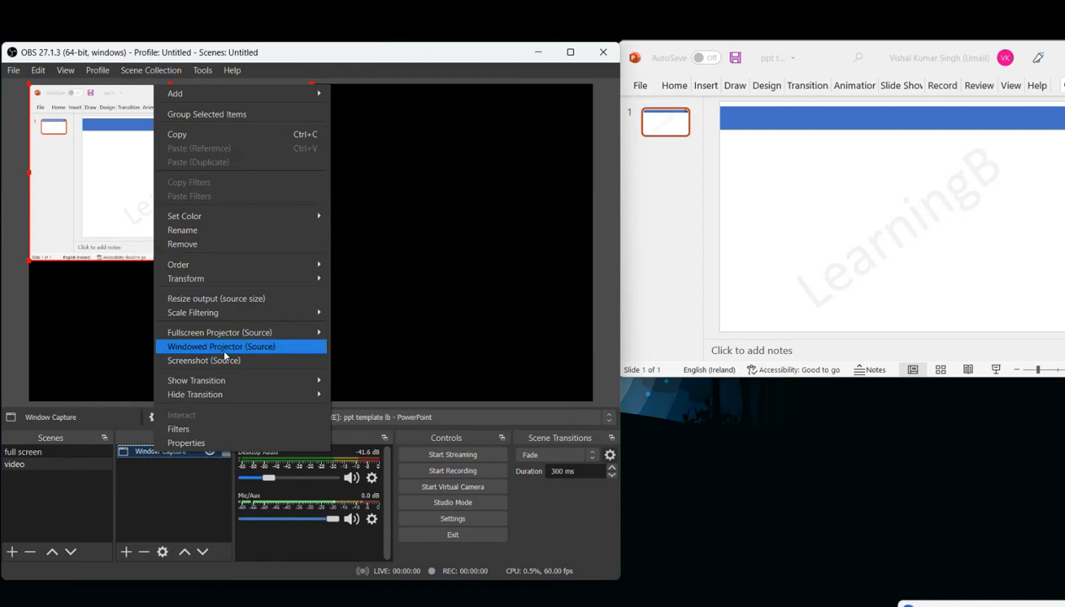
pyautogui.click(166, 498)
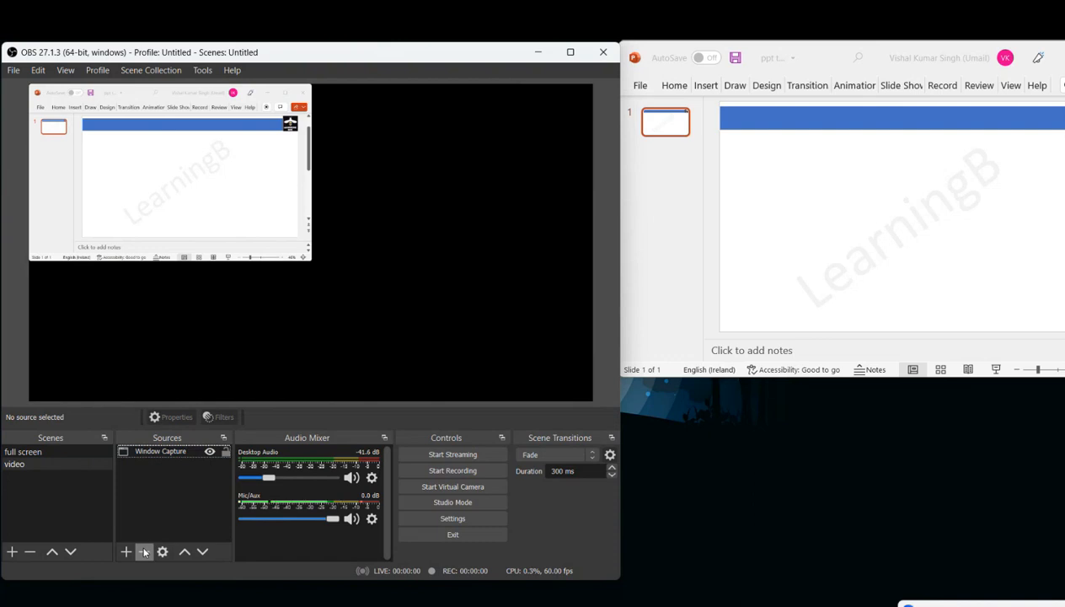
pyautogui.click(168, 451)
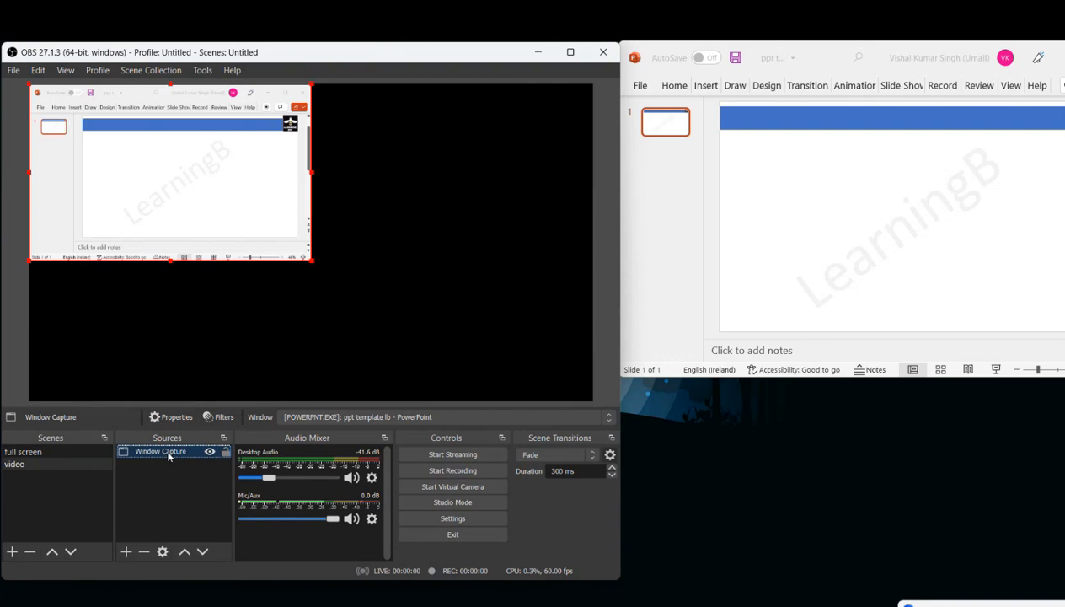
pyautogui.click(145, 553)
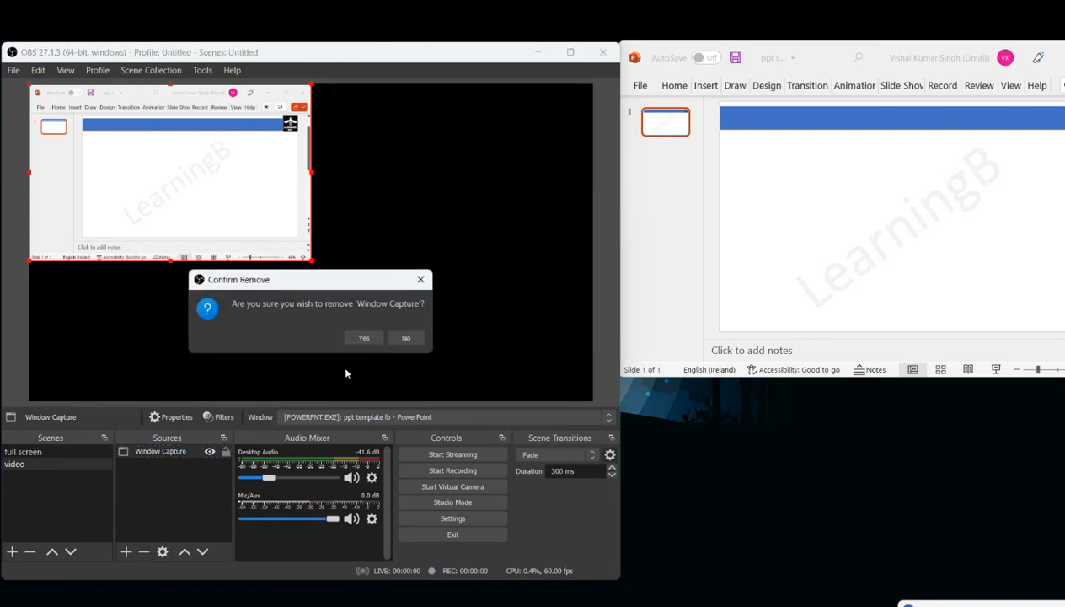
pyautogui.click(363, 337)
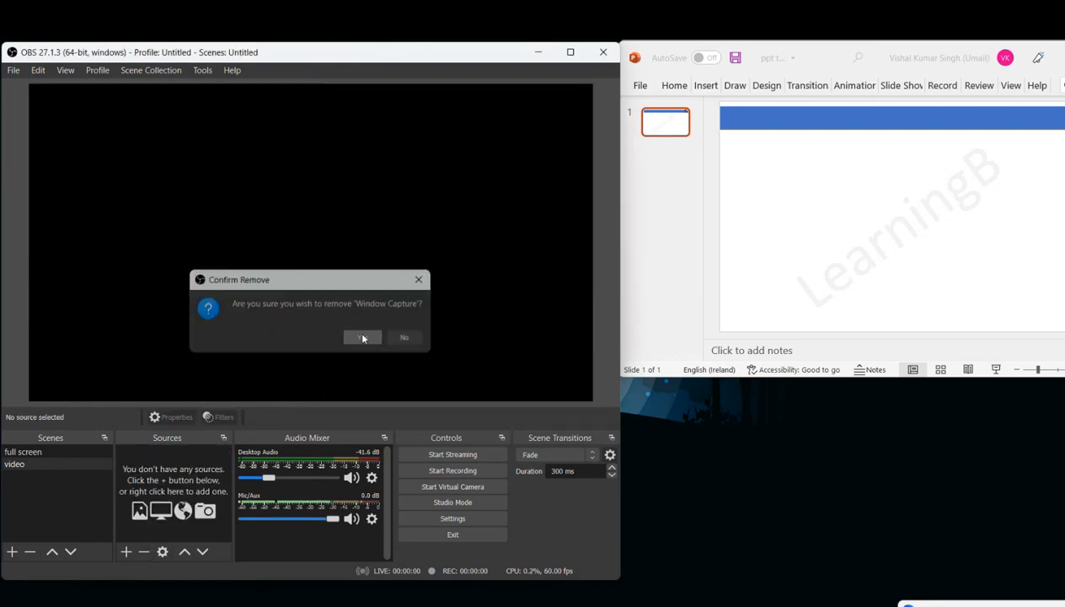
# - Add a window capture source named ppt that captures the ppt template lb PowerPoint window
pyautogui.click(126, 552)
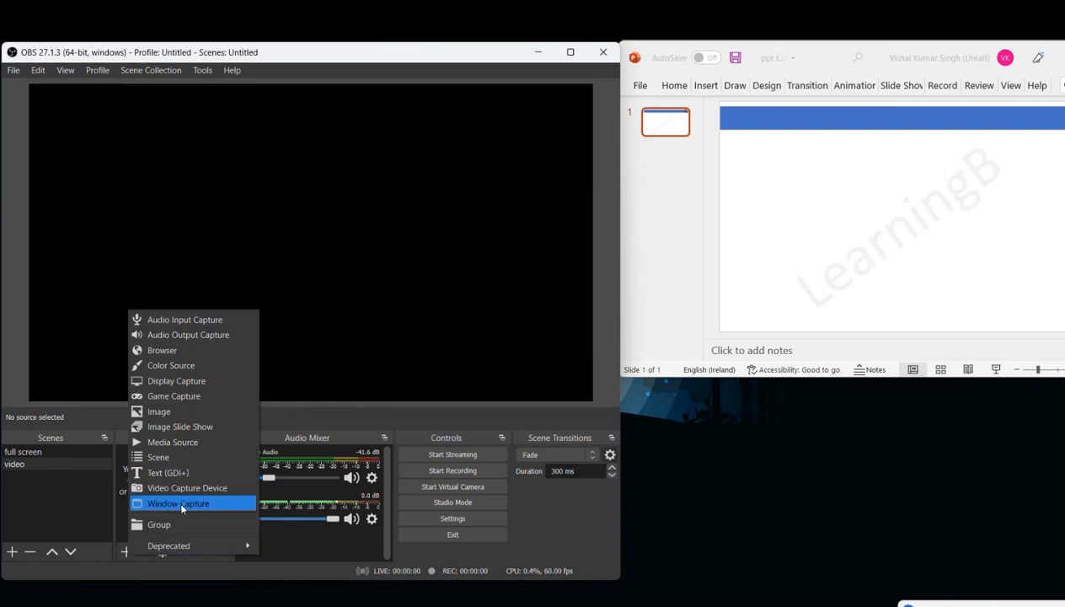
pyautogui.click(180, 504)
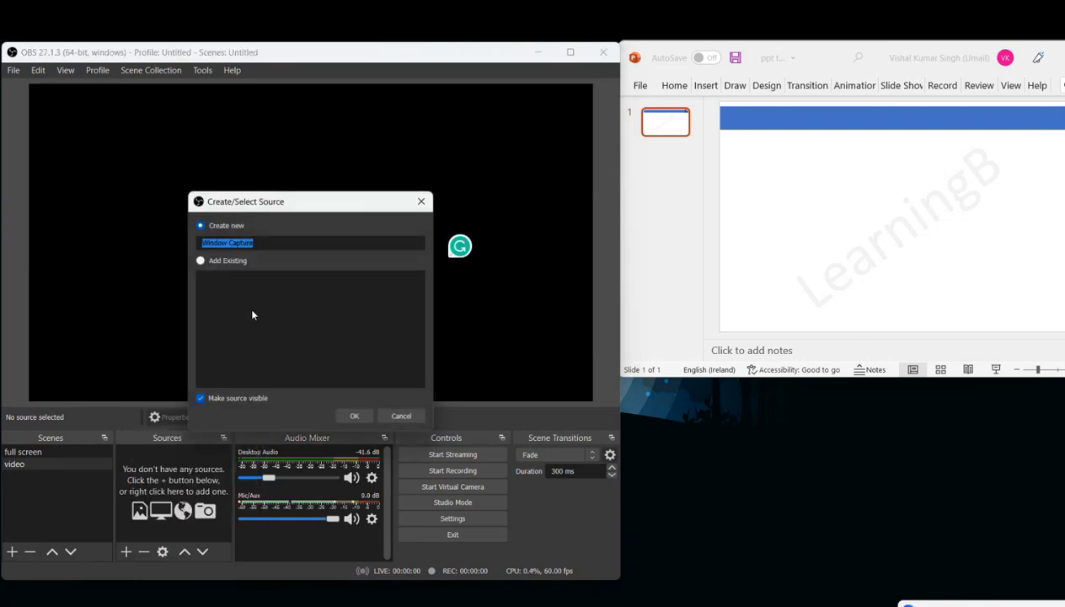
pyautogui.write('ppt')
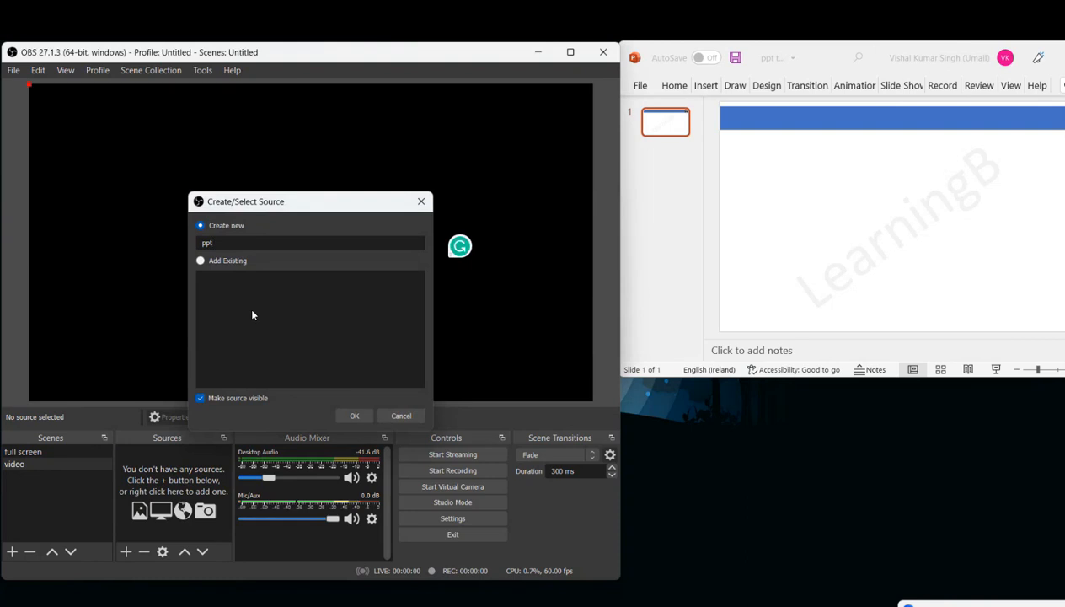
pyautogui.press('Return')
pyautogui.click(231, 405)
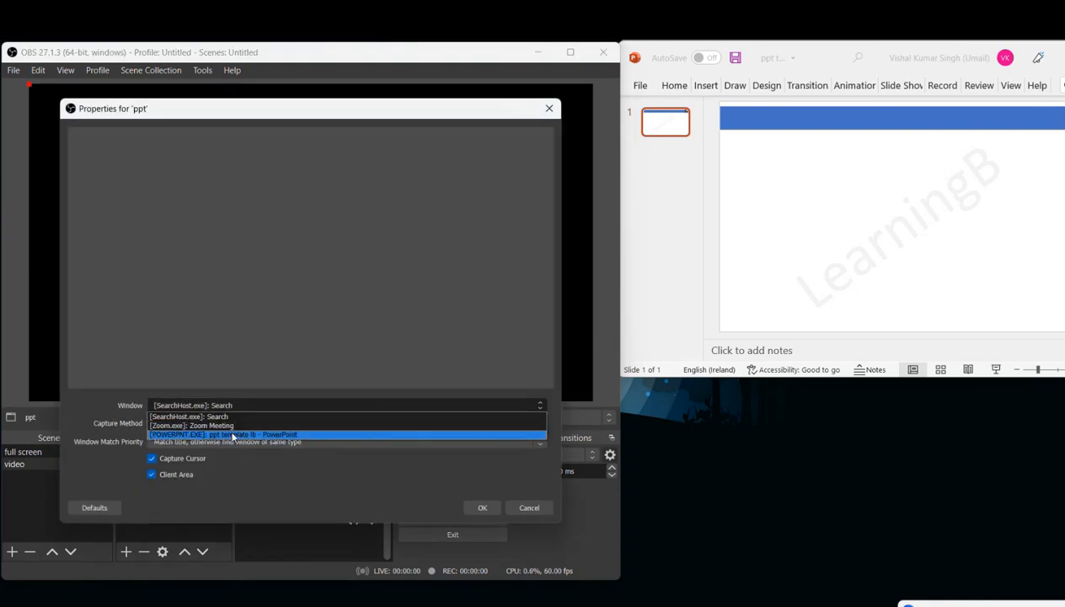
pyautogui.click(234, 436)
# - Keep the ppt source's Automatic capture method and its priority of matching the title, otherwise finding a window of same type, and accept the properties
pyautogui.click(246, 422)
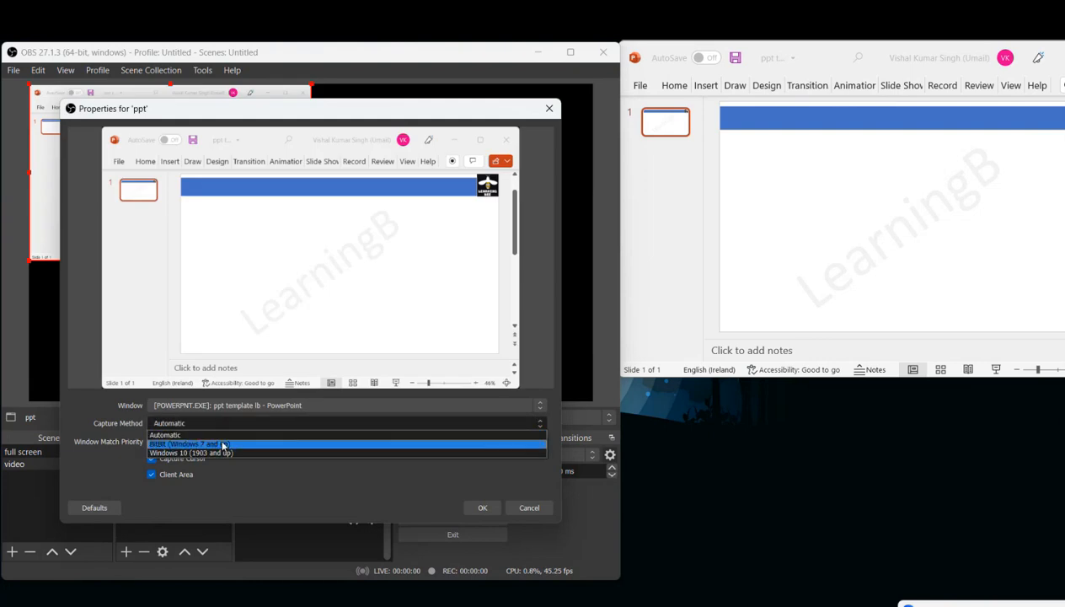
pyautogui.click(236, 435)
pyautogui.click(242, 441)
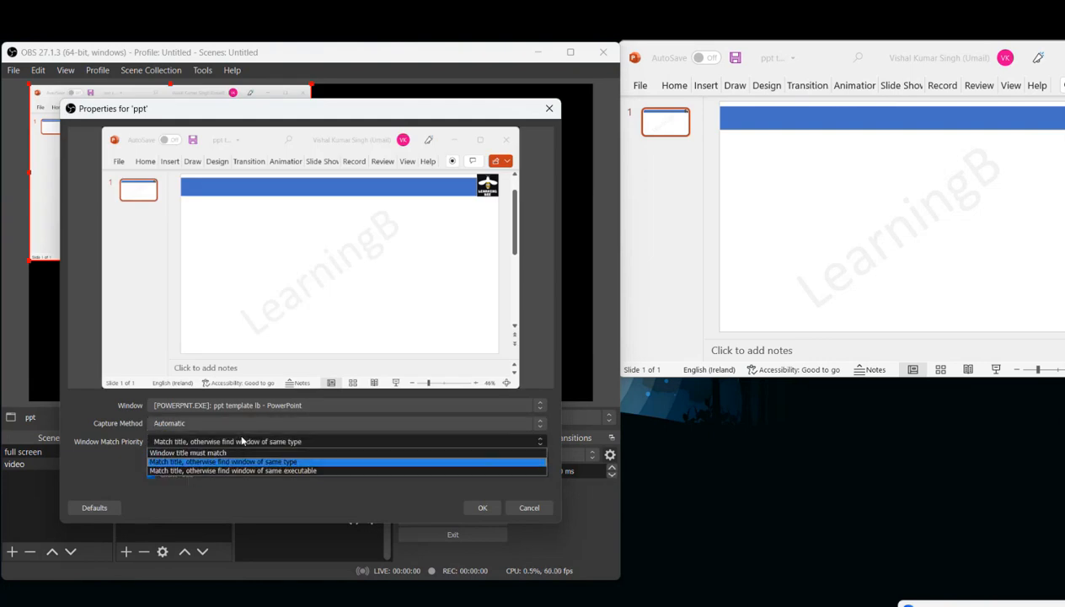
pyautogui.click(241, 441)
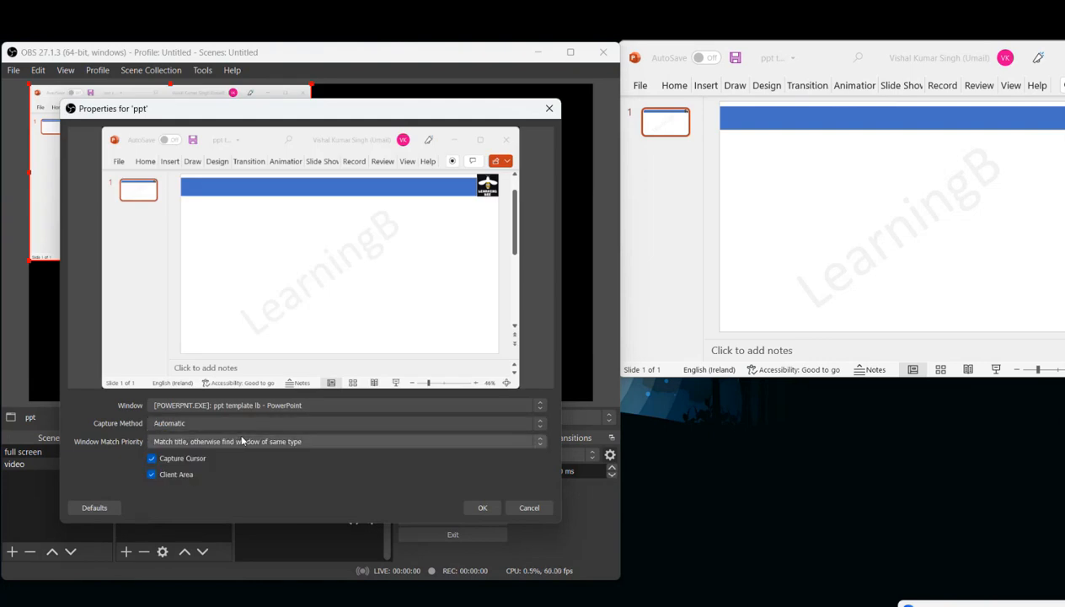
pyautogui.click(484, 508)
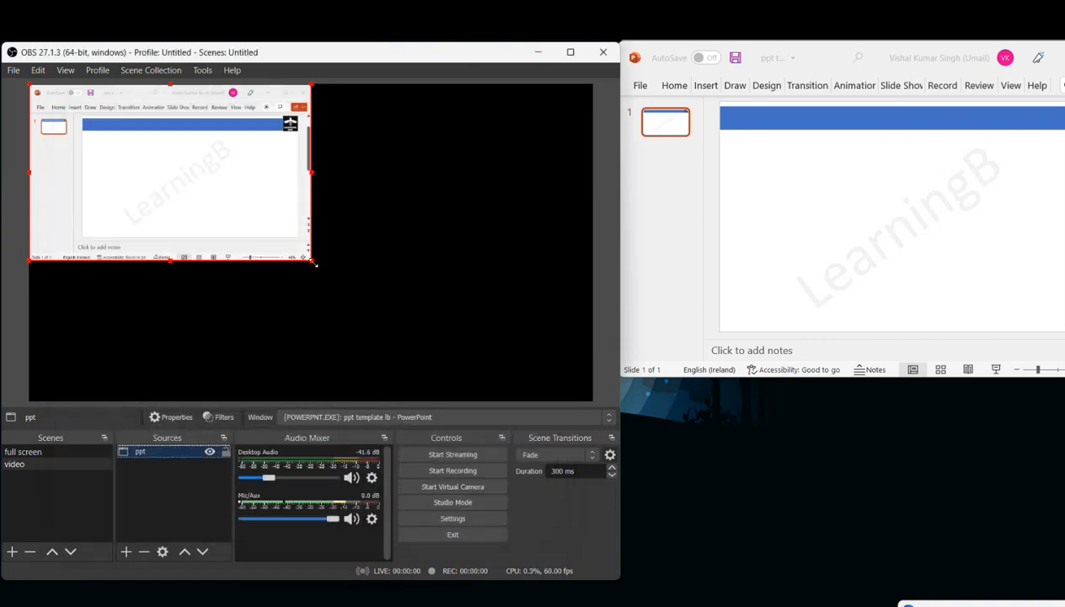
# - Enlarge the ppt capture to the canvas height and crop all four sides so only the slide area remains
pyautogui.moveTo(314, 263); pyautogui.dragTo(532, 399)
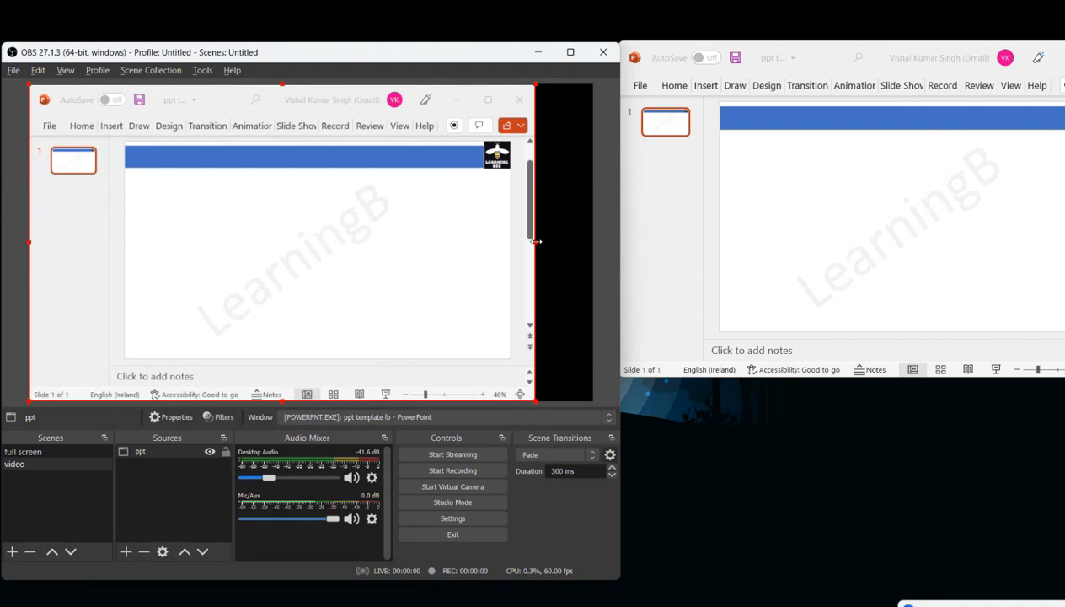
pyautogui.moveTo(536, 241); pyautogui.dragTo(511, 242)
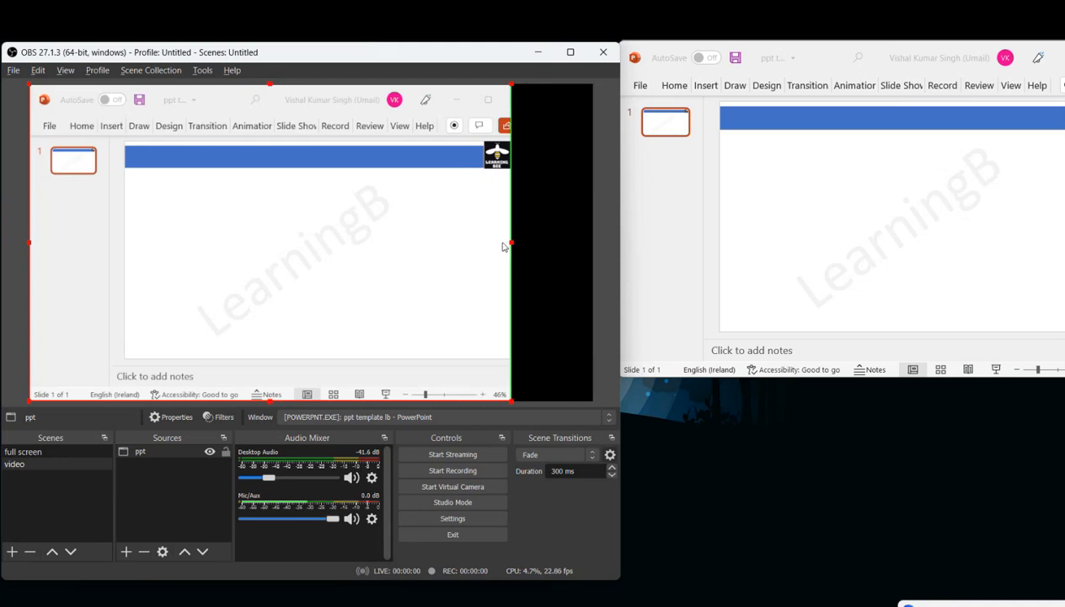
pyautogui.moveTo(270, 85); pyautogui.dragTo(268, 138)
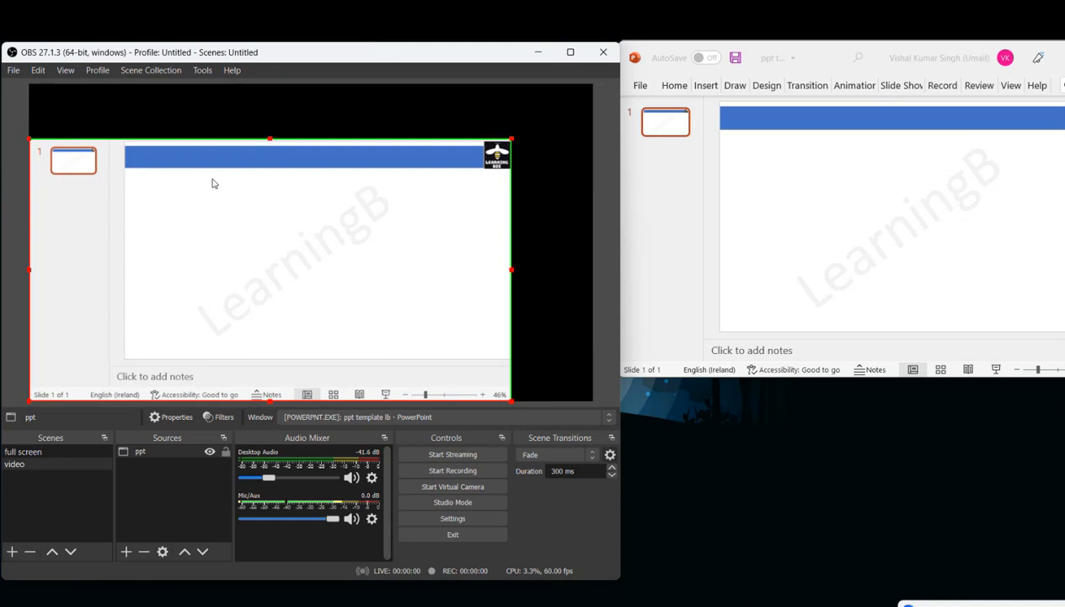
pyautogui.moveTo(28, 269); pyautogui.dragTo(123, 271)
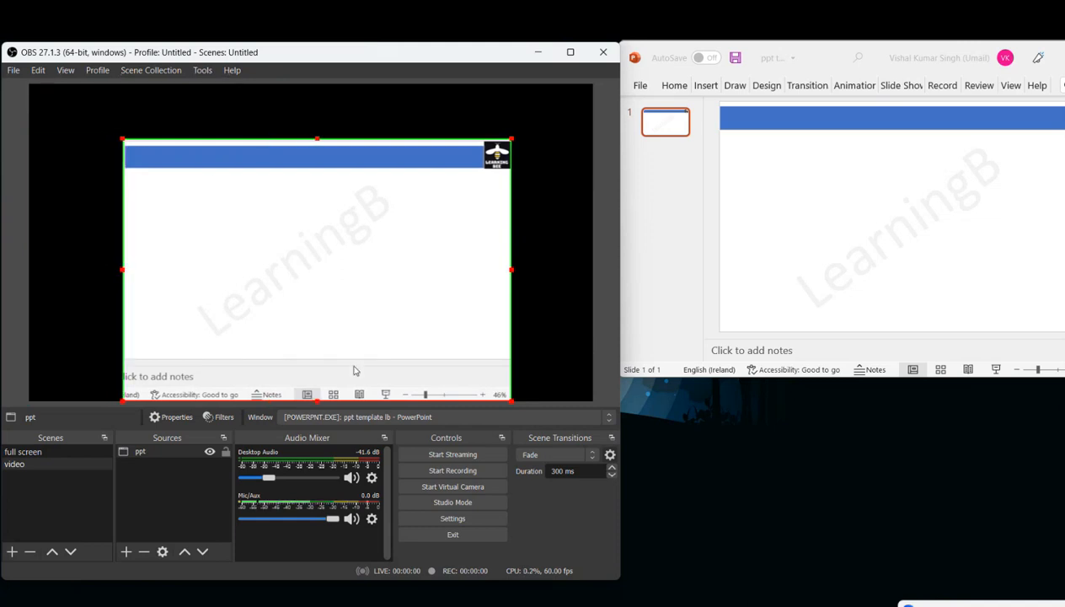
pyautogui.moveTo(318, 397); pyautogui.dragTo(324, 366)
# - Align the cropped ppt capture with the canvas's upper-left corner, enlarge it to the full height, and extend its right crop to fill the width
pyautogui.moveTo(310, 269); pyautogui.dragTo(221, 220)
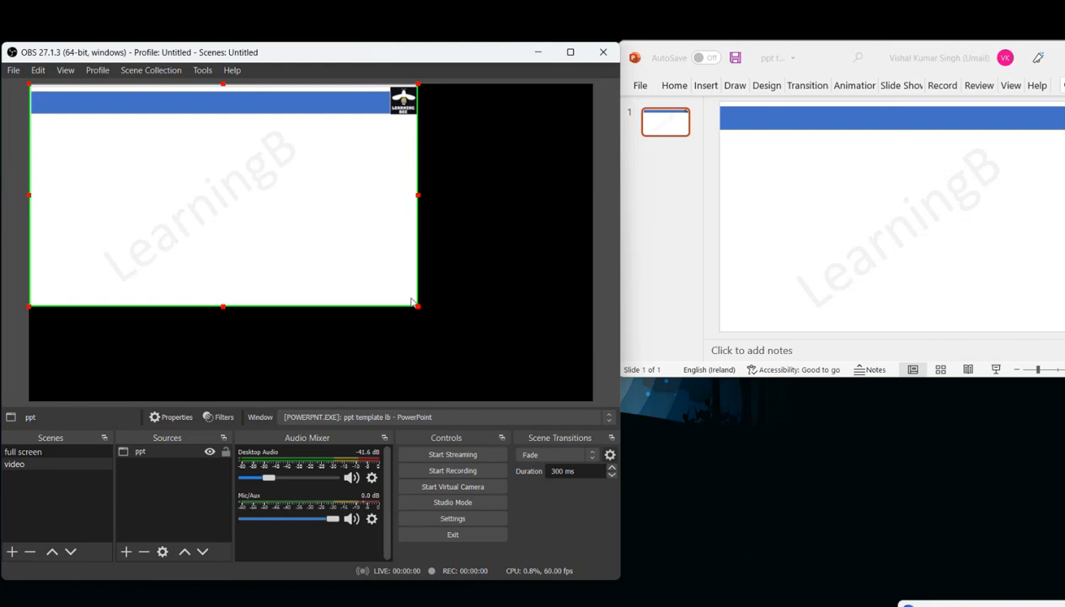
pyautogui.moveTo(419, 309); pyautogui.dragTo(584, 387)
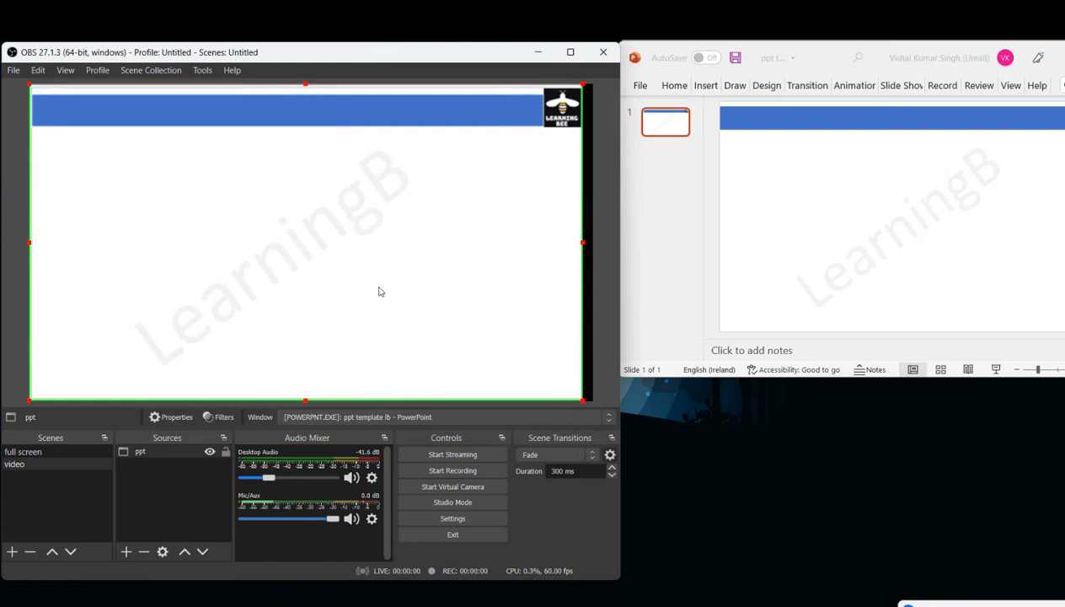
pyautogui.press('alt')
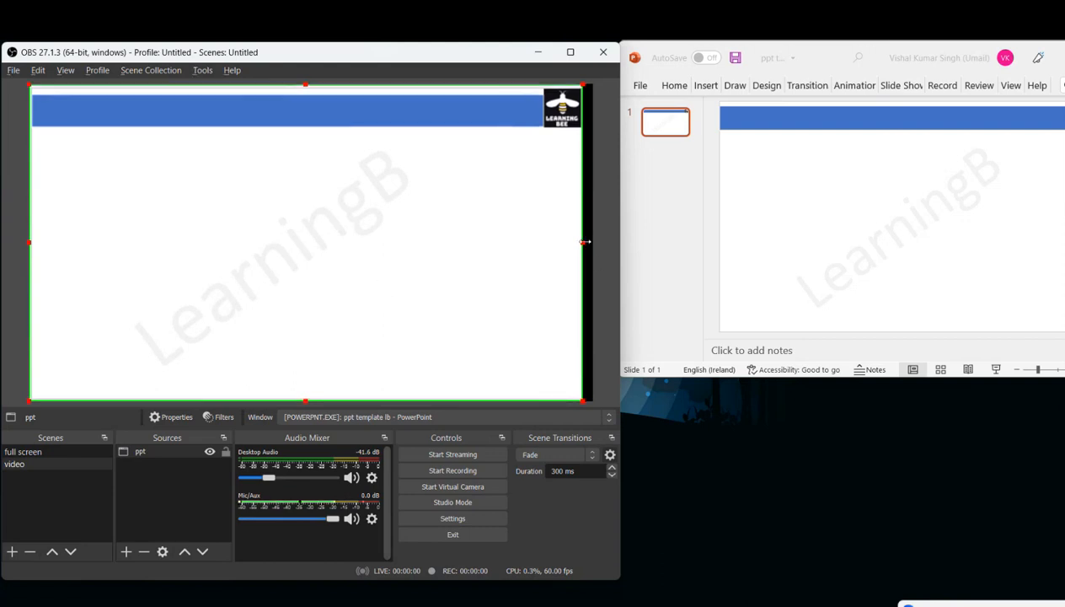
pyautogui.moveTo(585, 242); pyautogui.dragTo(592, 242)
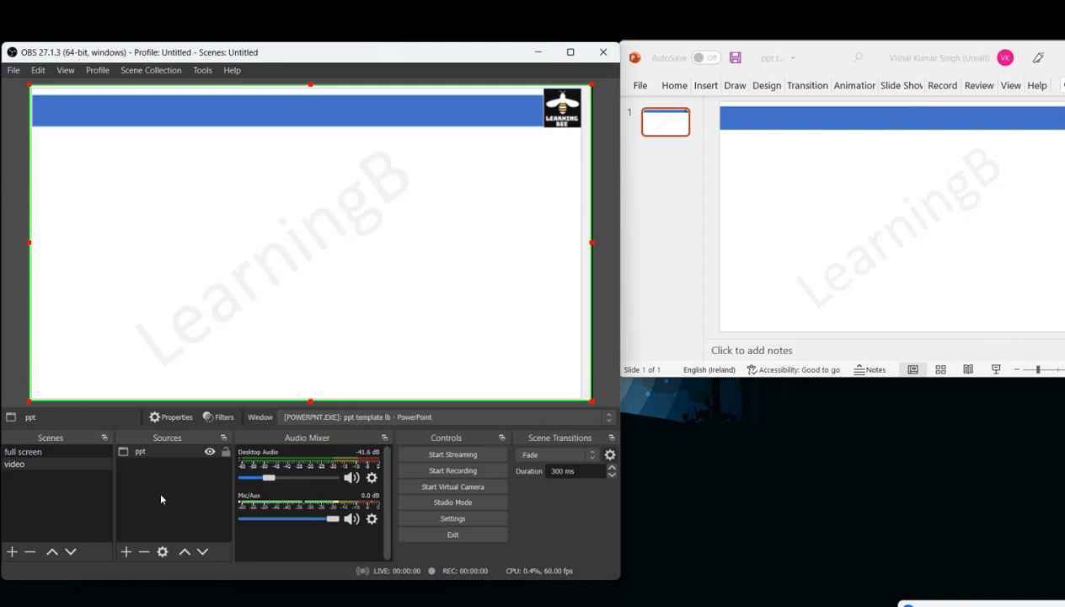
# - Add a window capture source named zoom that captures the Zoom Meeting window with the Windows 10 (1903 and up) method
pyautogui.click(126, 553)
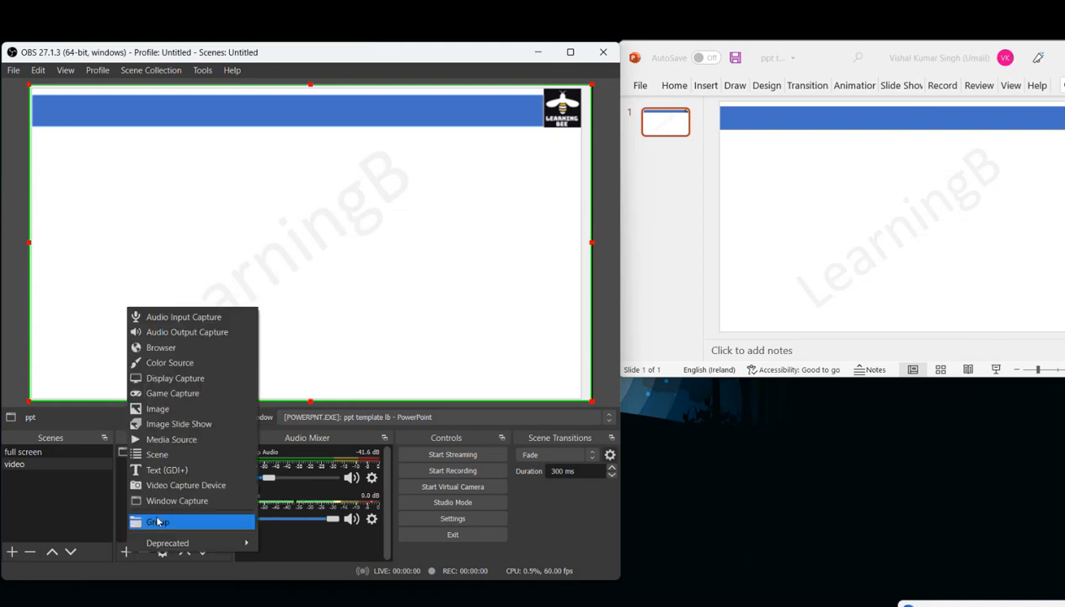
pyautogui.click(189, 501)
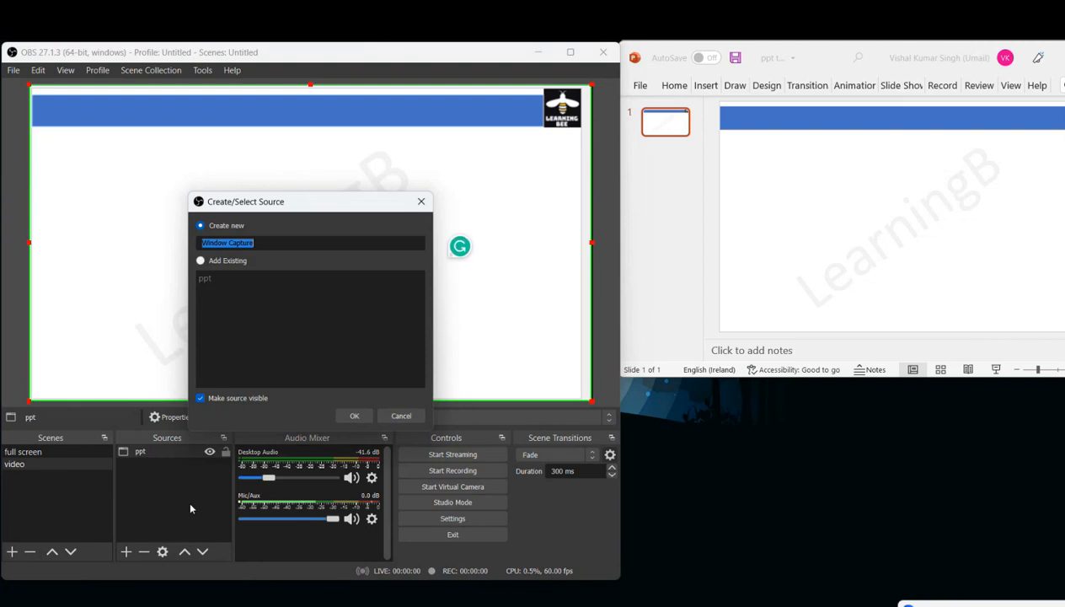
pyautogui.write('zoom')
pyautogui.press('Return')
pyautogui.click(285, 407)
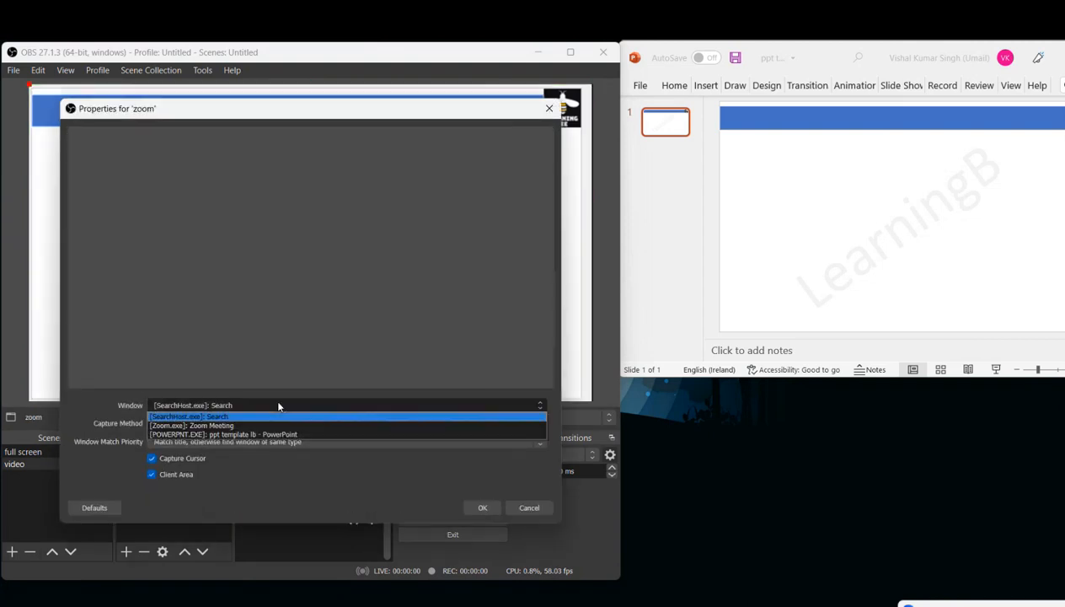
pyautogui.click(246, 429)
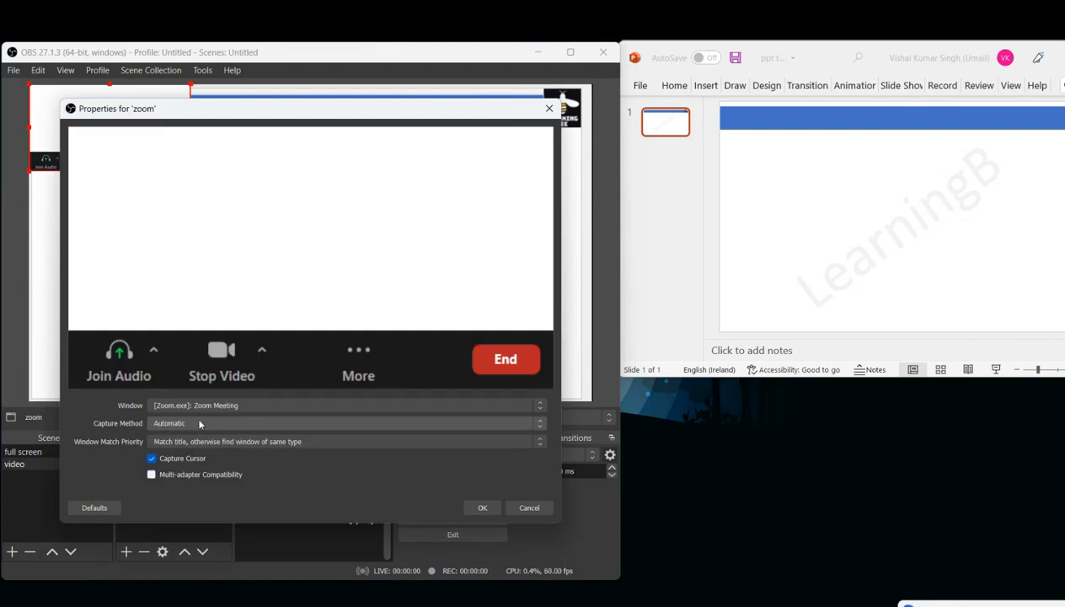
pyautogui.click(205, 428)
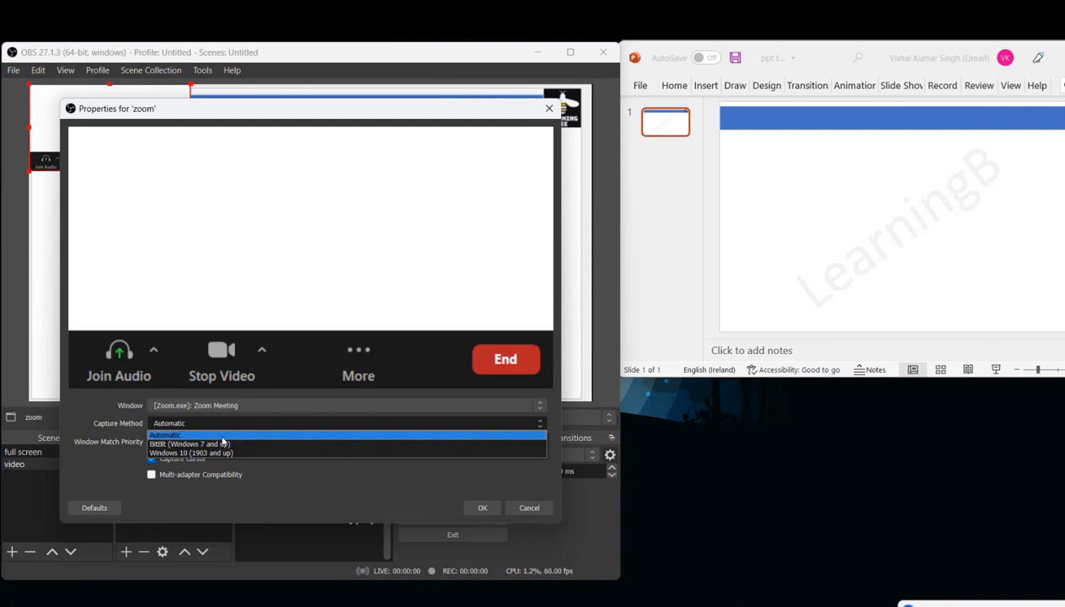
pyautogui.click(222, 452)
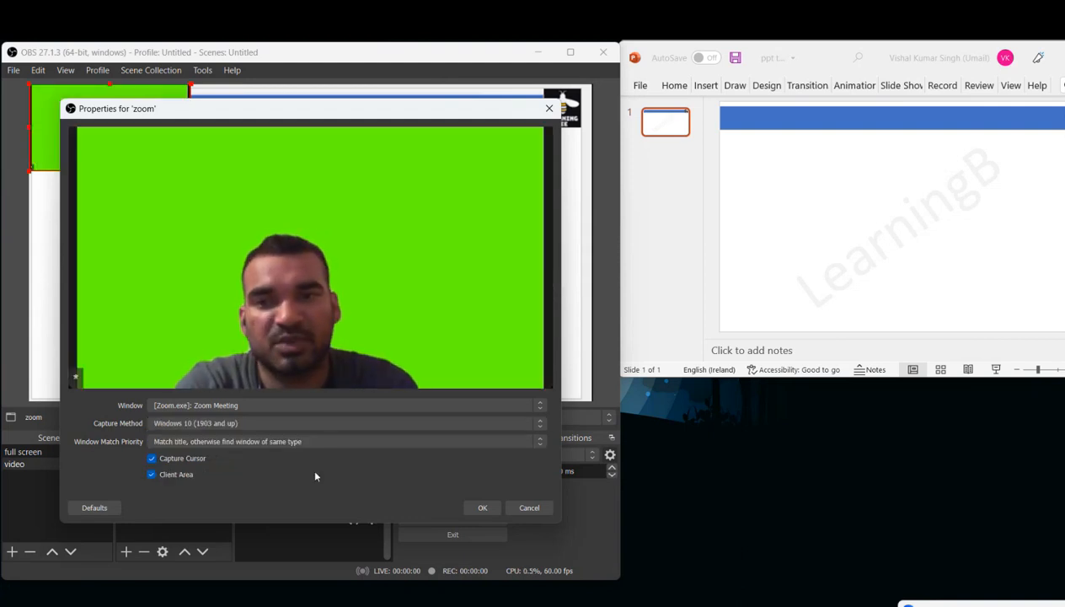
pyautogui.click(477, 508)
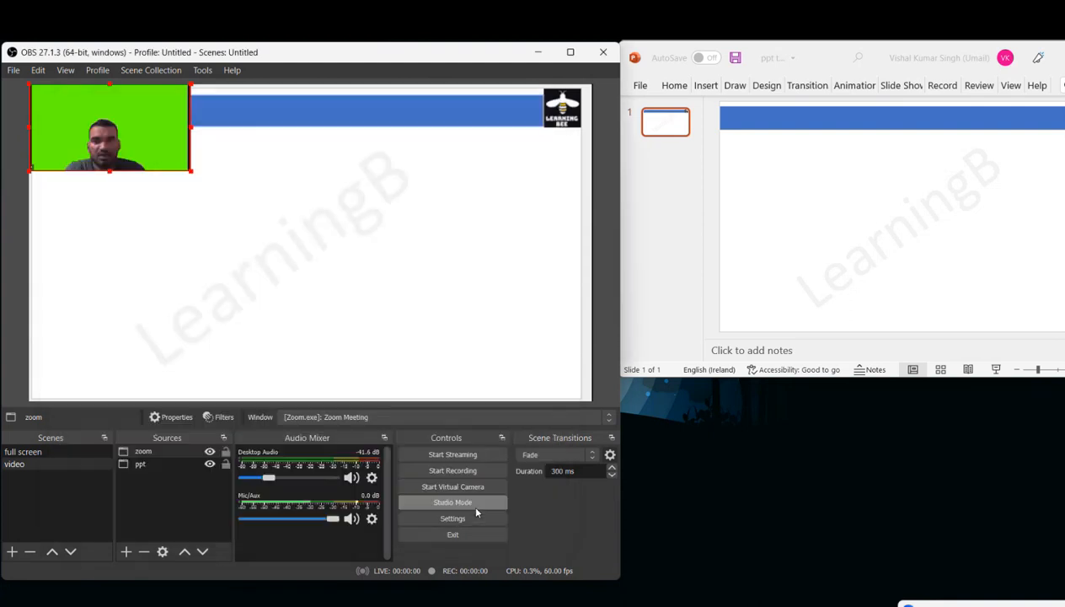
# - Place the zoom capture in the canvas's lower-right corner and enlarge it to about two fifths of the canvas width
pyautogui.moveTo(101, 135); pyautogui.dragTo(501, 356)
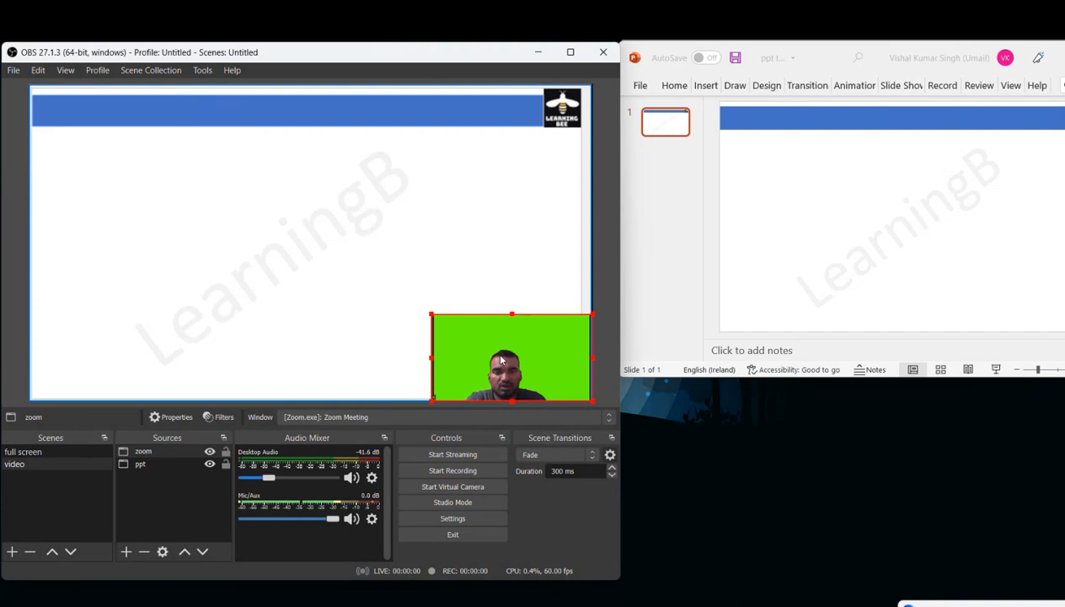
pyautogui.moveTo(433, 315); pyautogui.dragTo(384, 278)
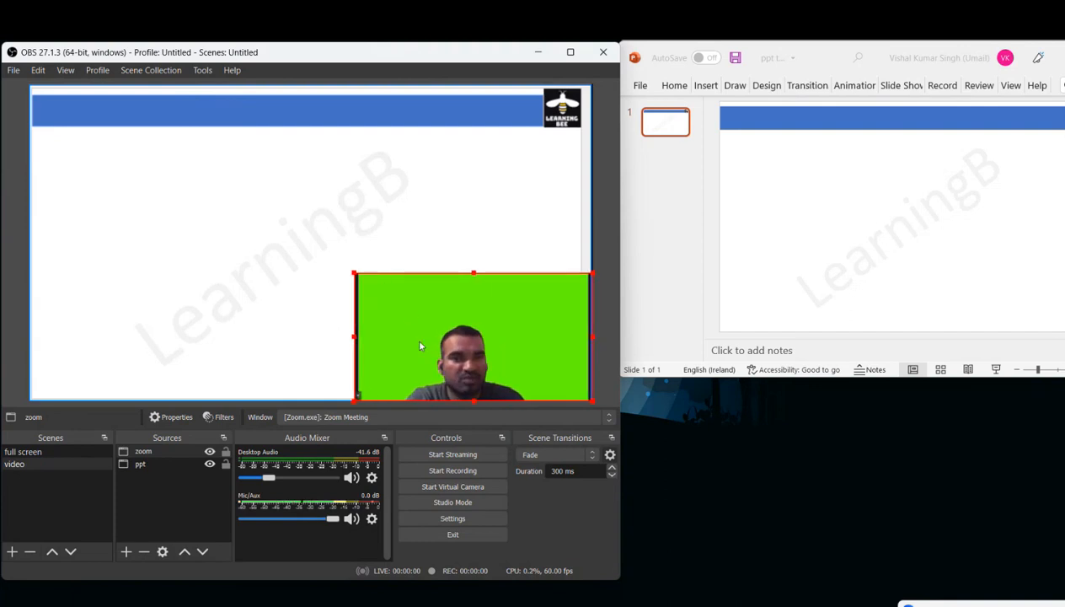
pyautogui.click(385, 241)
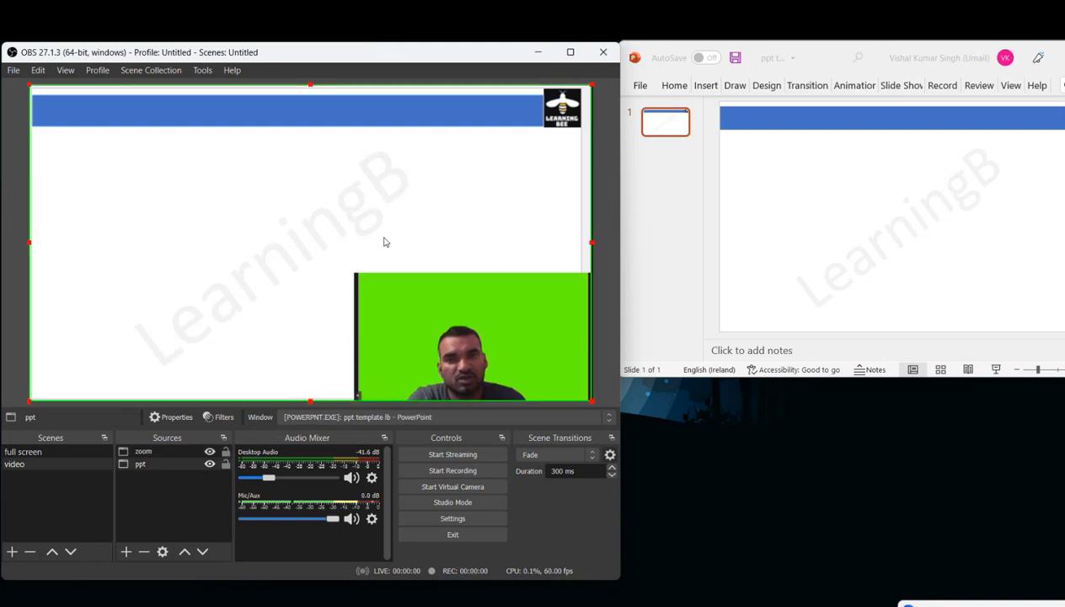
# - Crop the left, right and top margins of the zoom capture around the presenter and enlarge it to fill the canvas's lower-right corner
pyautogui.click(357, 329)
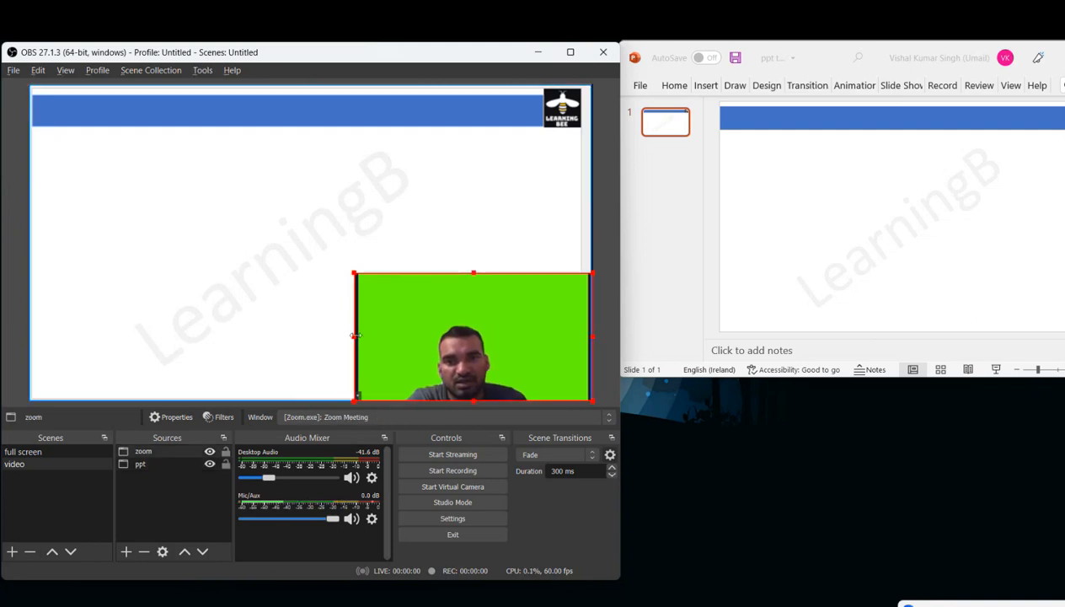
pyautogui.moveTo(356, 336); pyautogui.dragTo(393, 337)
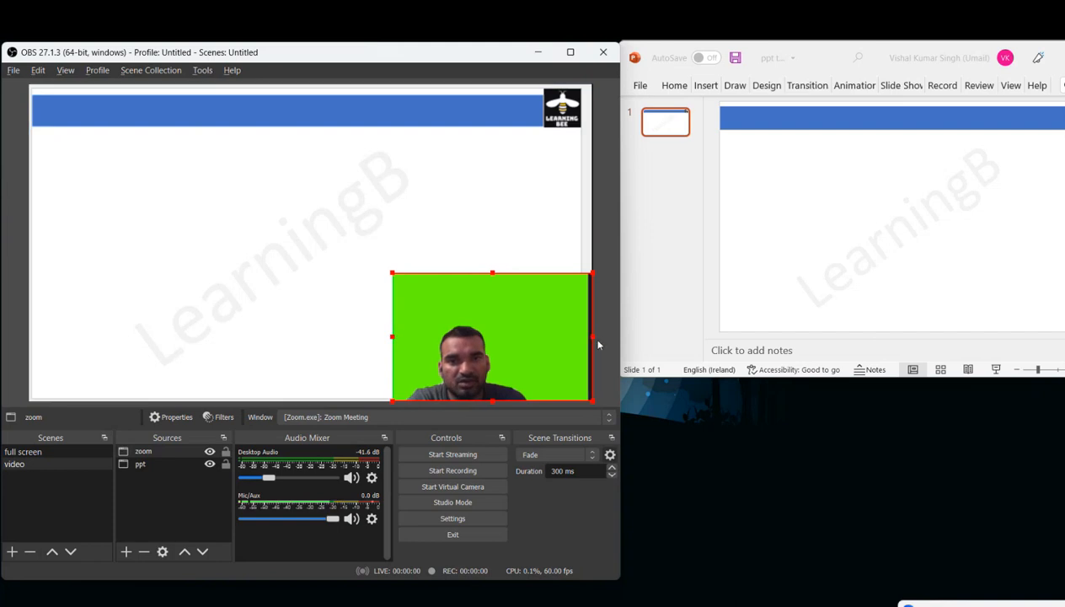
pyautogui.moveTo(593, 336); pyautogui.dragTo(537, 337)
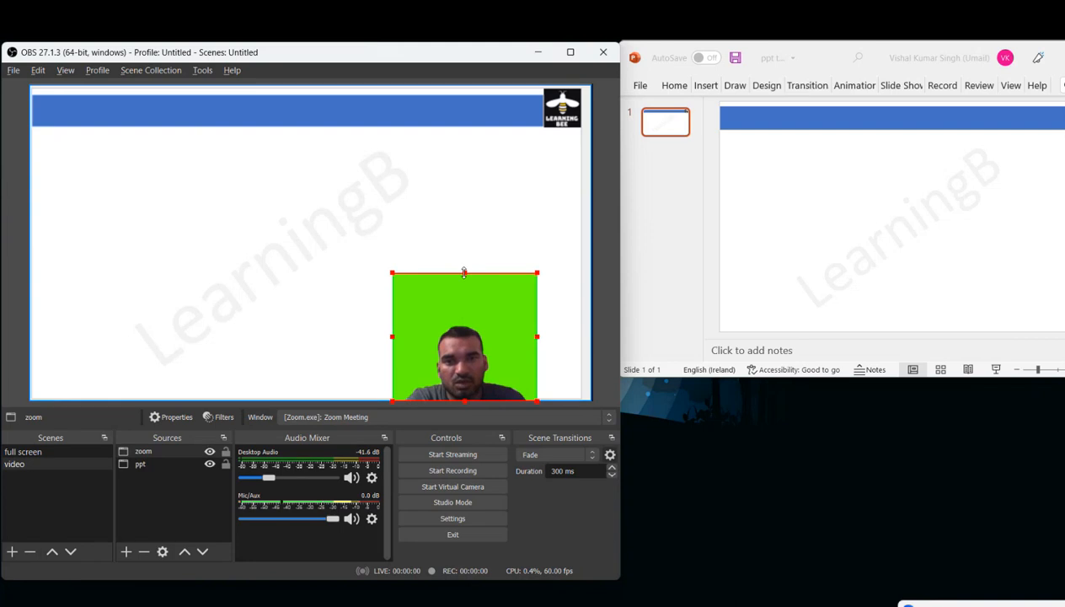
pyautogui.moveTo(463, 273); pyautogui.dragTo(463, 311)
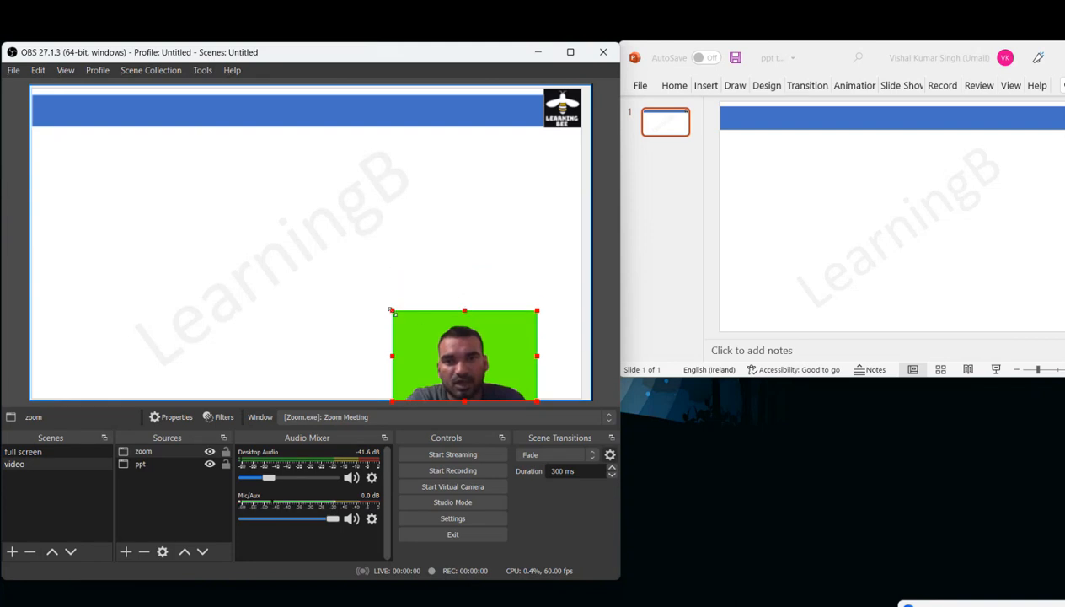
pyautogui.moveTo(390, 310); pyautogui.dragTo(424, 308)
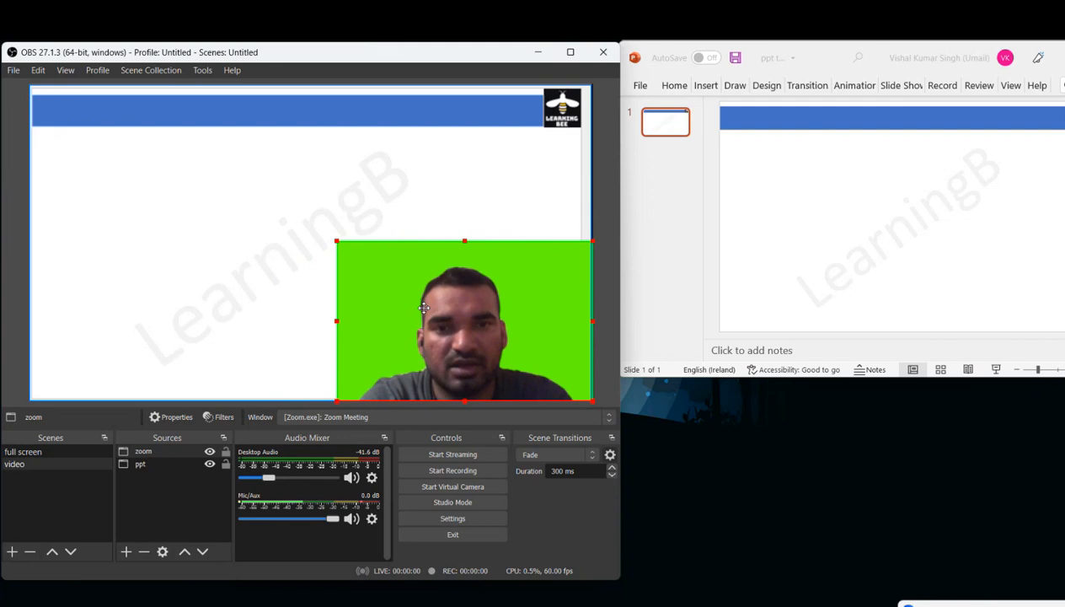
pyautogui.click(264, 280)
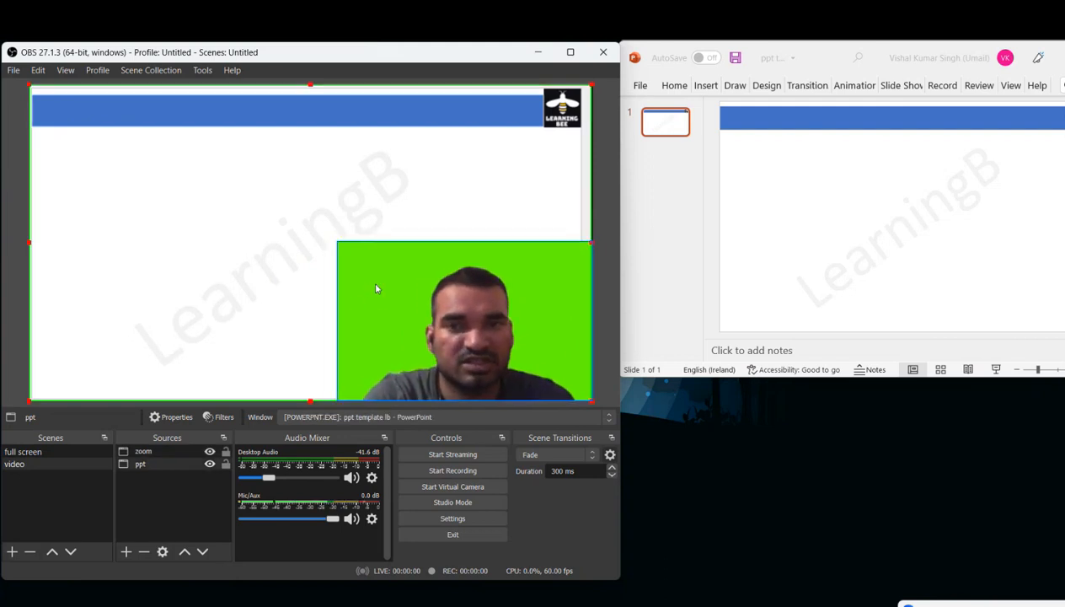
# - Add a Chroma Key filter with the default name and Green key color to the zoom source
pyautogui.click(164, 452)
pyautogui.rightClick(163, 453)
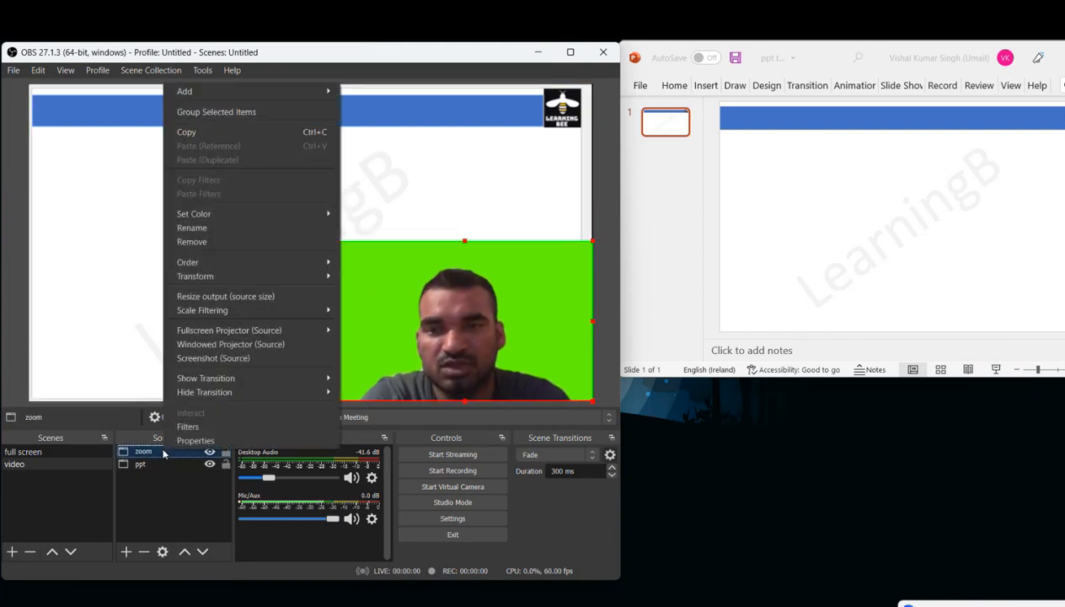
pyautogui.click(193, 429)
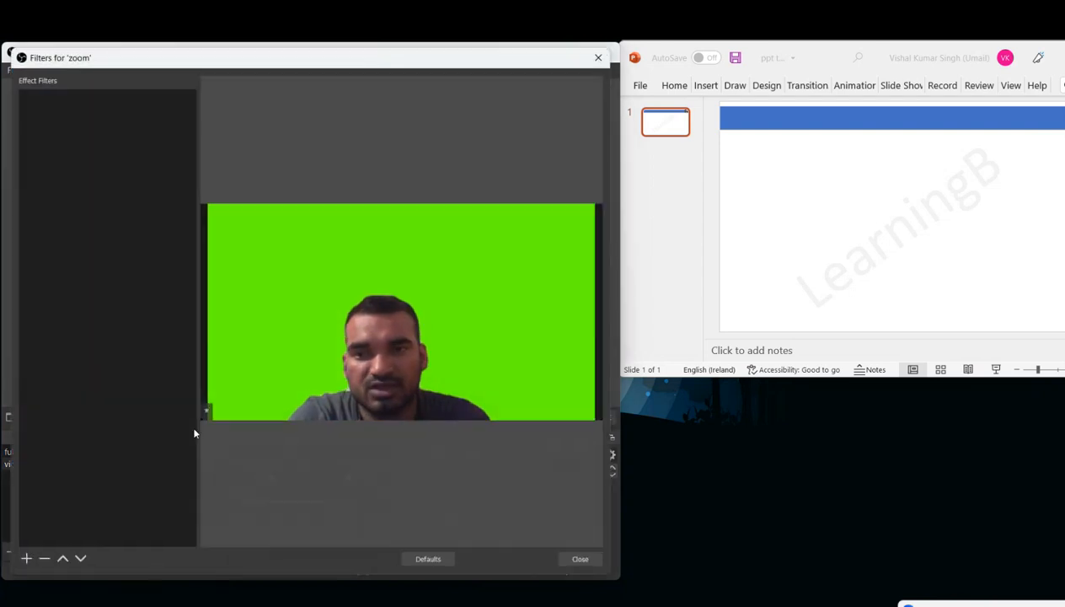
pyautogui.click(26, 559)
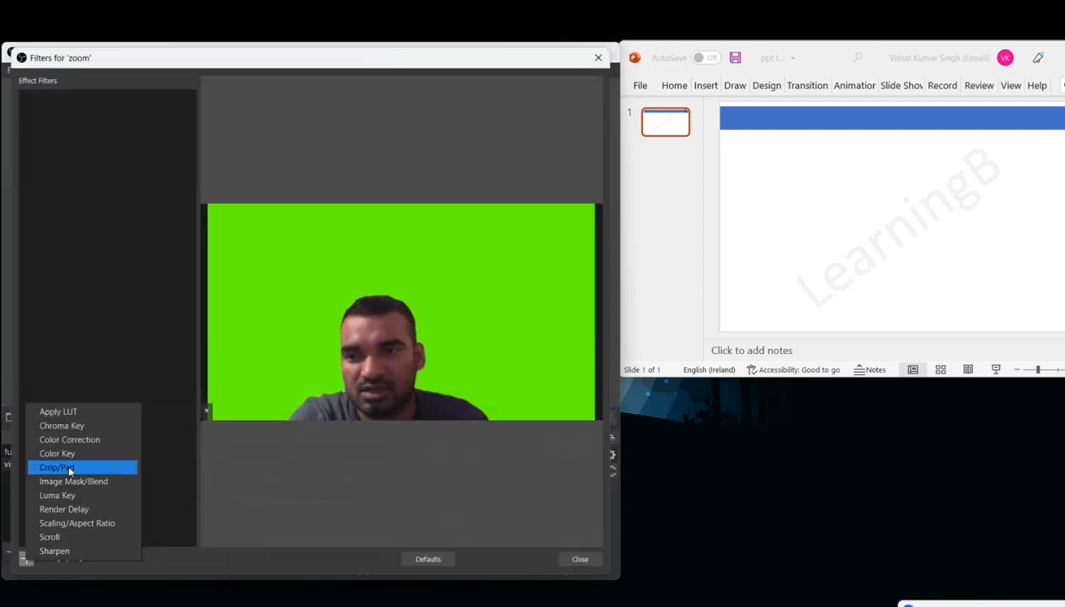
pyautogui.click(84, 427)
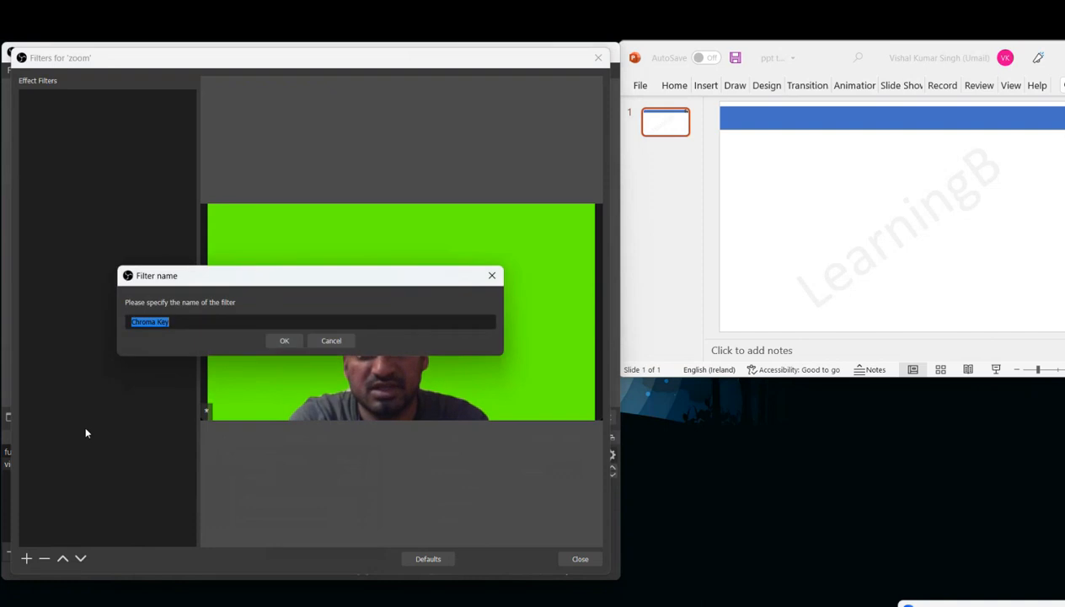
pyautogui.click(284, 340)
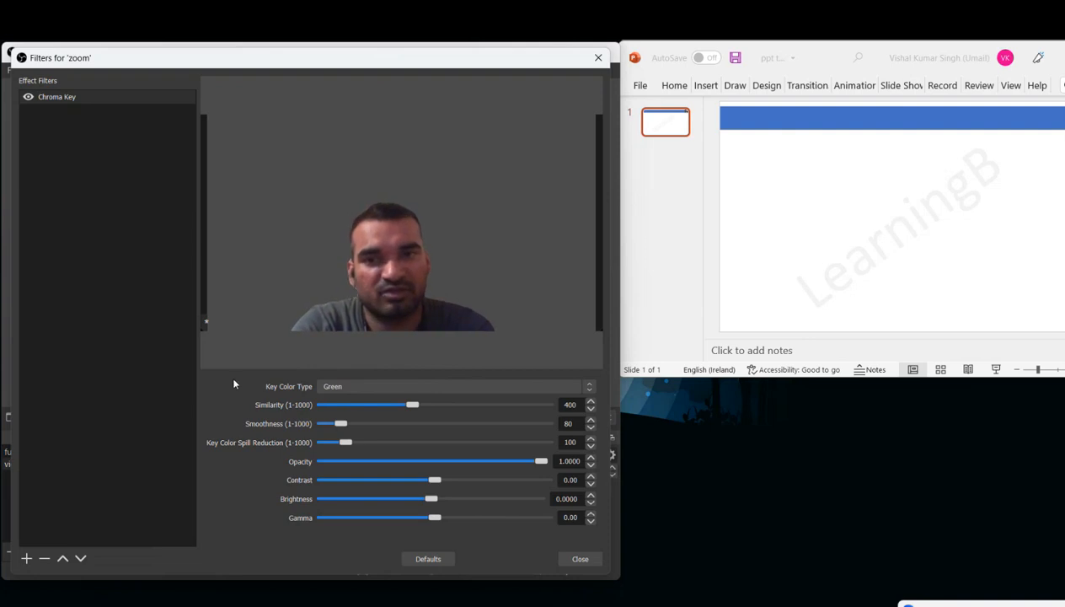
pyautogui.click(570, 563)
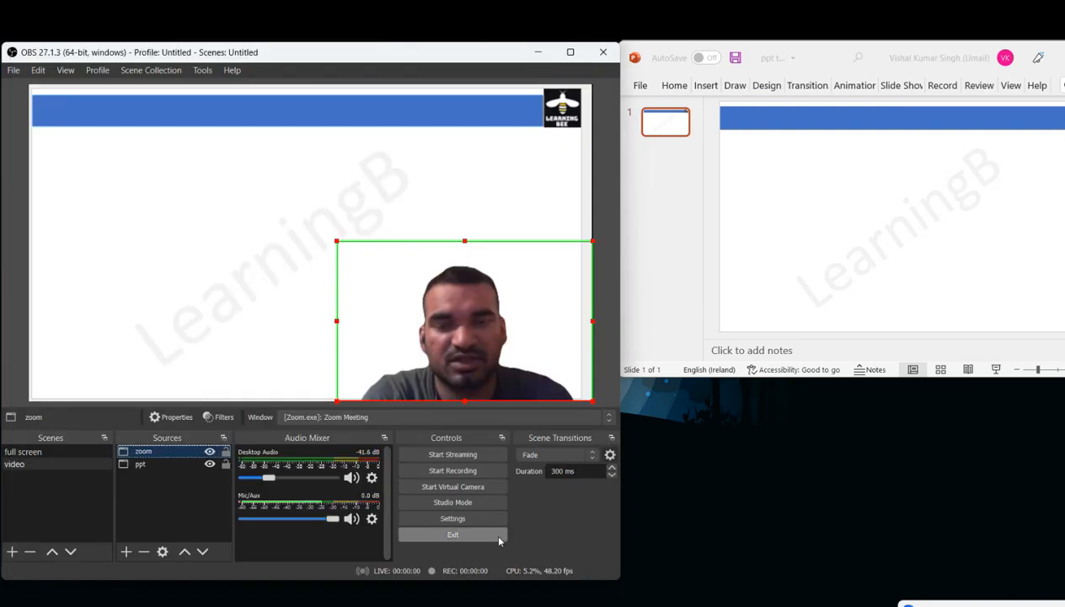
pyautogui.click(253, 294)
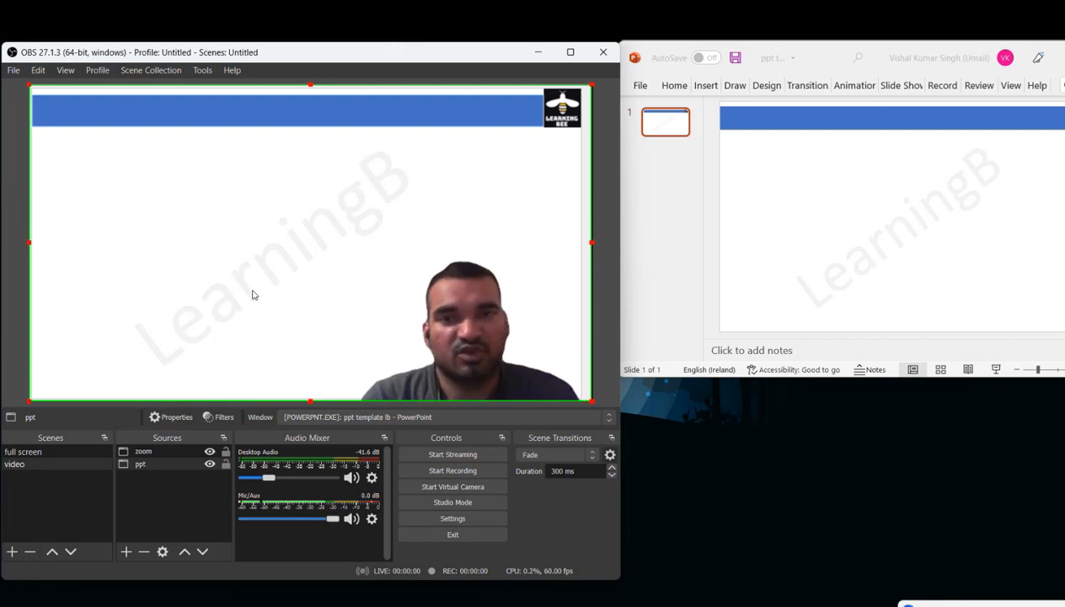
# - Record a test clip of the scene for about 8 seconds and stop the recording
pyautogui.click(455, 472)
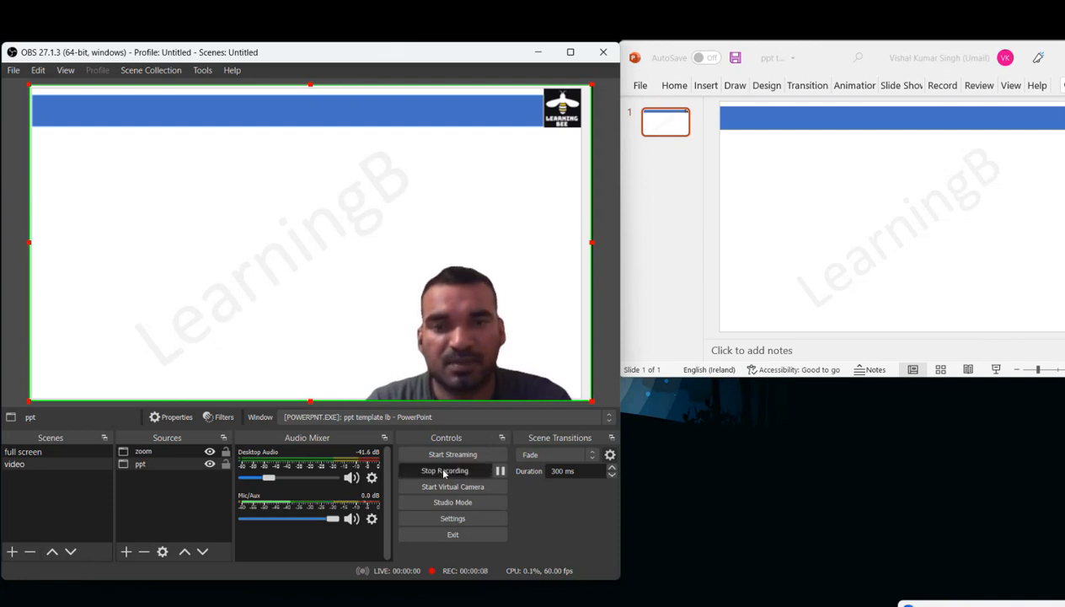
pyautogui.click(443, 474)
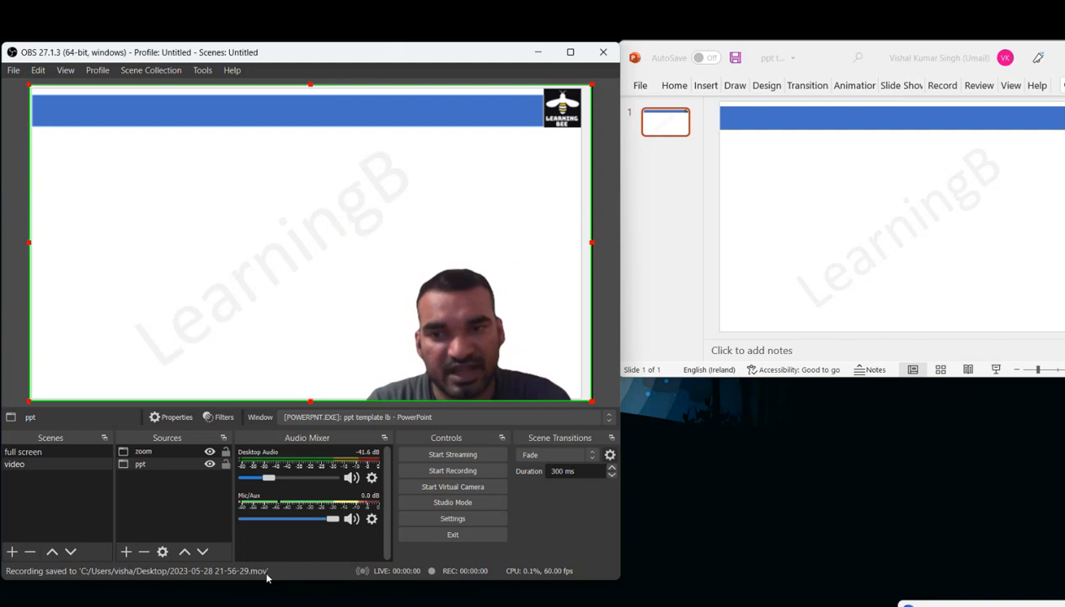
pyautogui.click(540, 53)
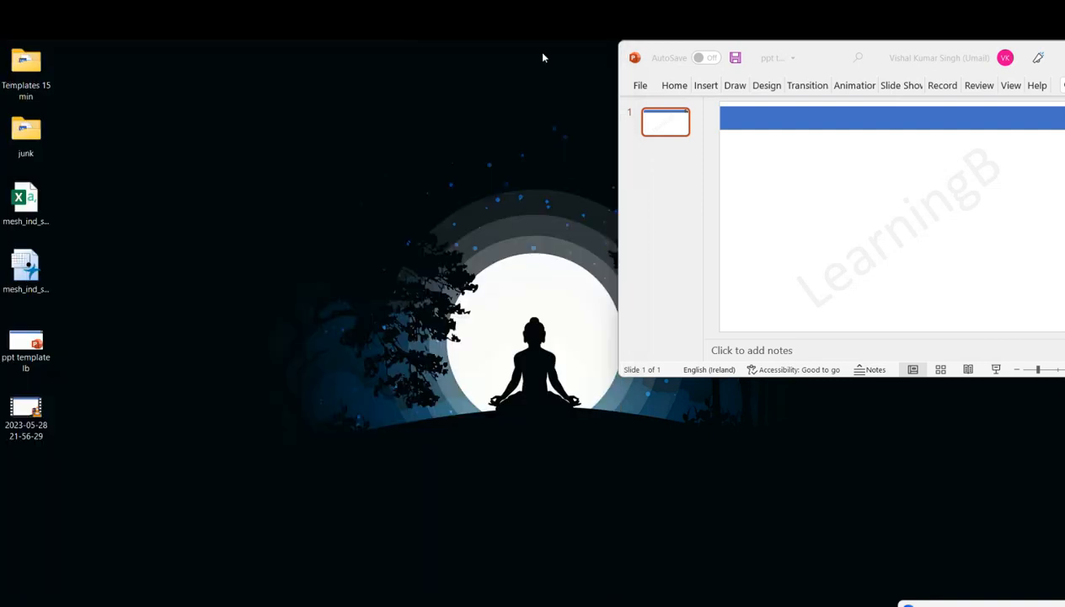
pyautogui.click(32, 420)
pyautogui.doubleClick(33, 411)
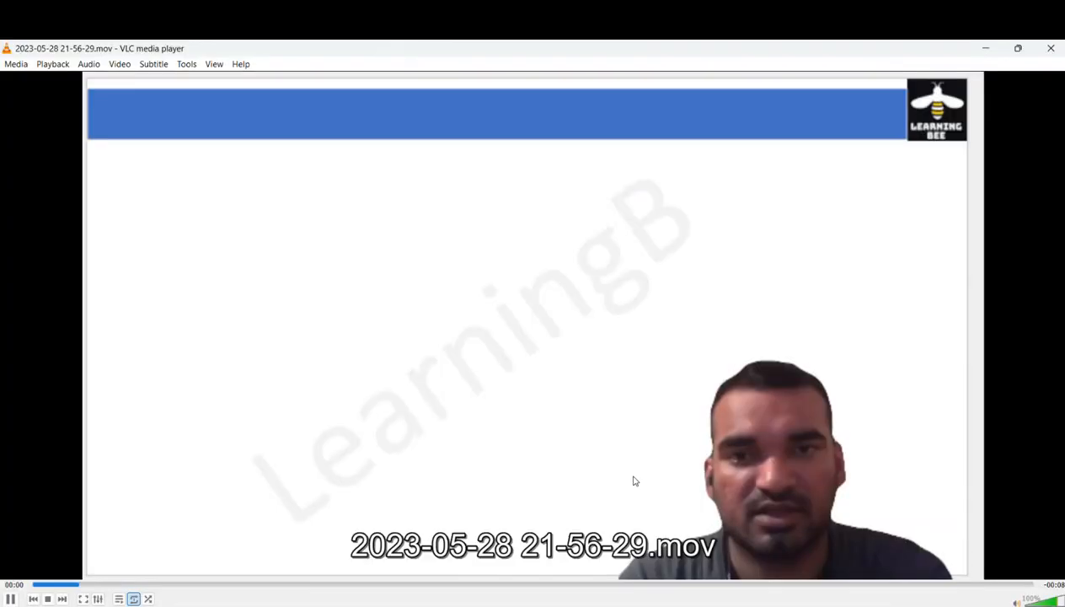
pyautogui.doubleClick(638, 476)
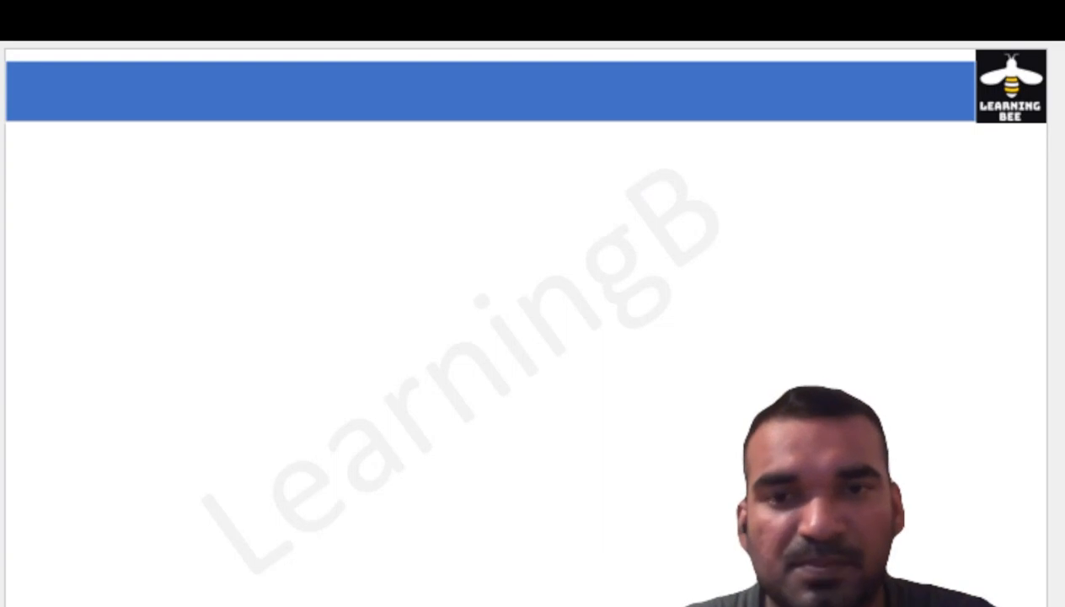
pyautogui.doubleClick(589, 371)
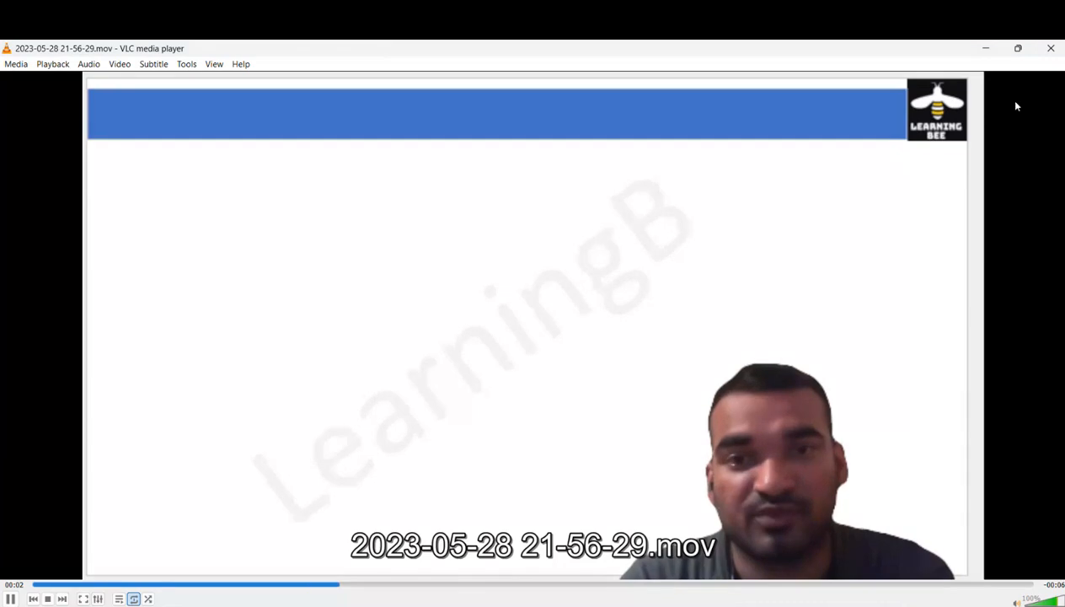
pyautogui.click(1053, 51)
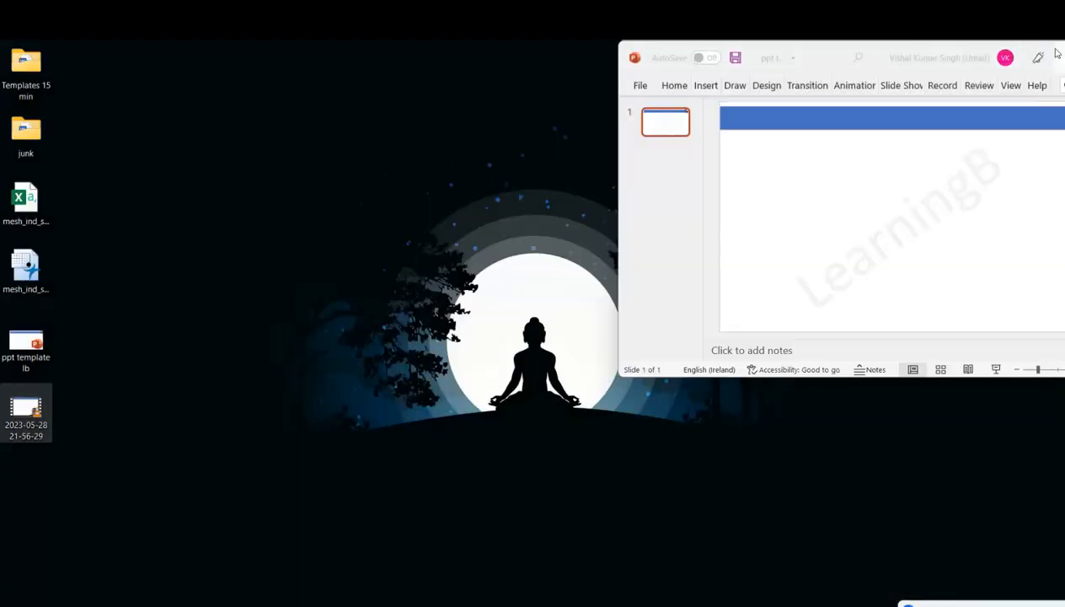